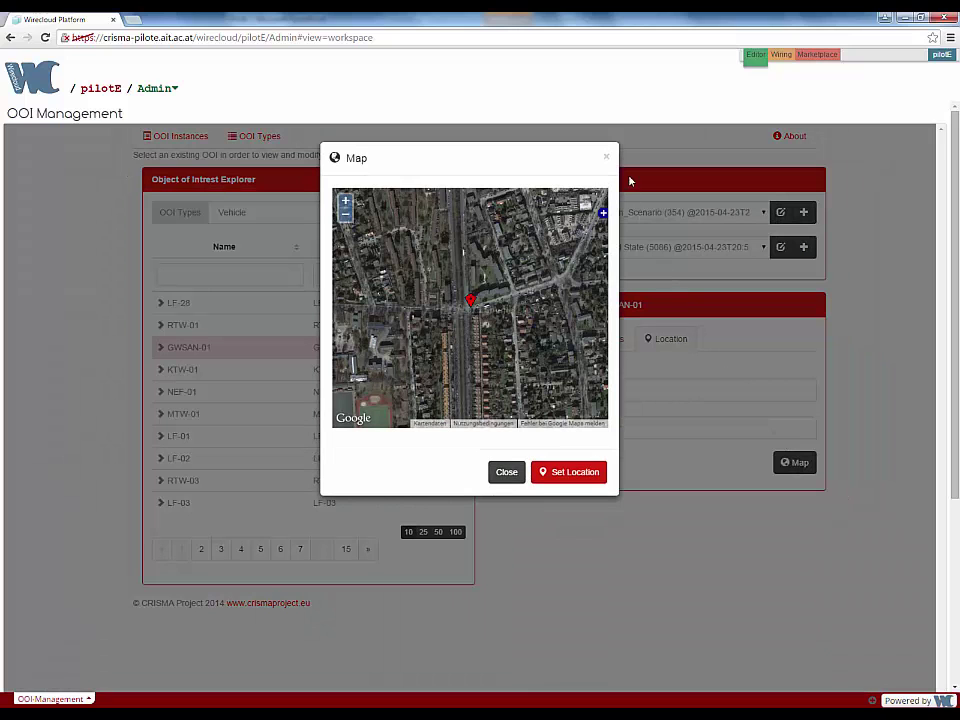
# Close the location map and review the properties of the GWSAN-01 vehicle.
pyautogui.click(606, 158)
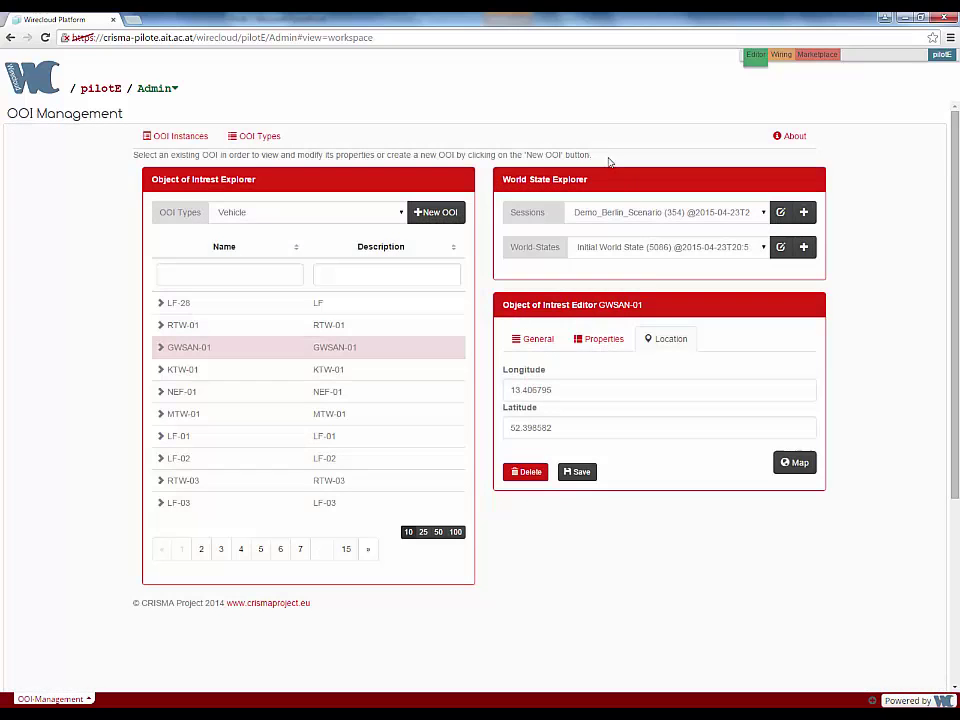
pyautogui.click(625, 337)
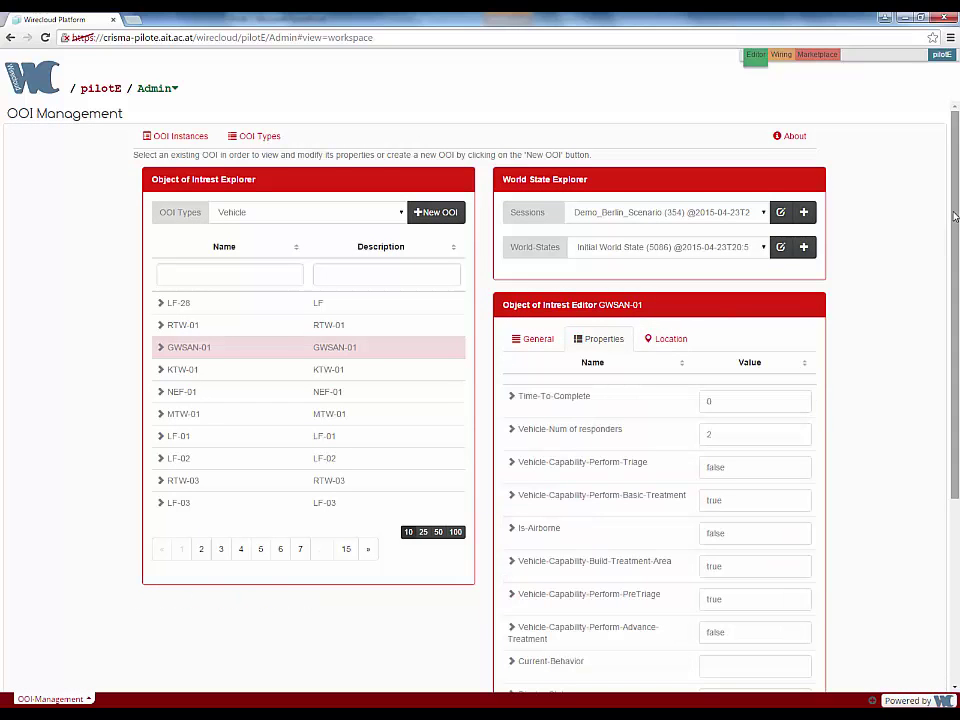
pyautogui.moveTo(955, 215); pyautogui.dragTo(957, 355)
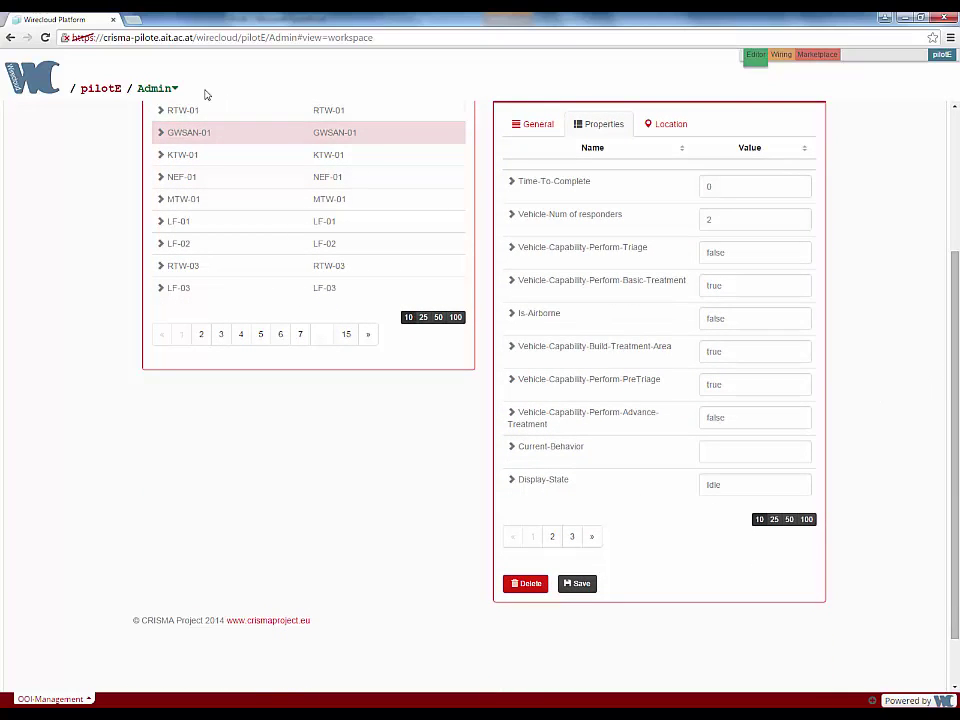
# Switch to the ResourcePlanning workspace and choose the Demo_Berlin_Scenario (354) planning session template.
pyautogui.click(174, 91)
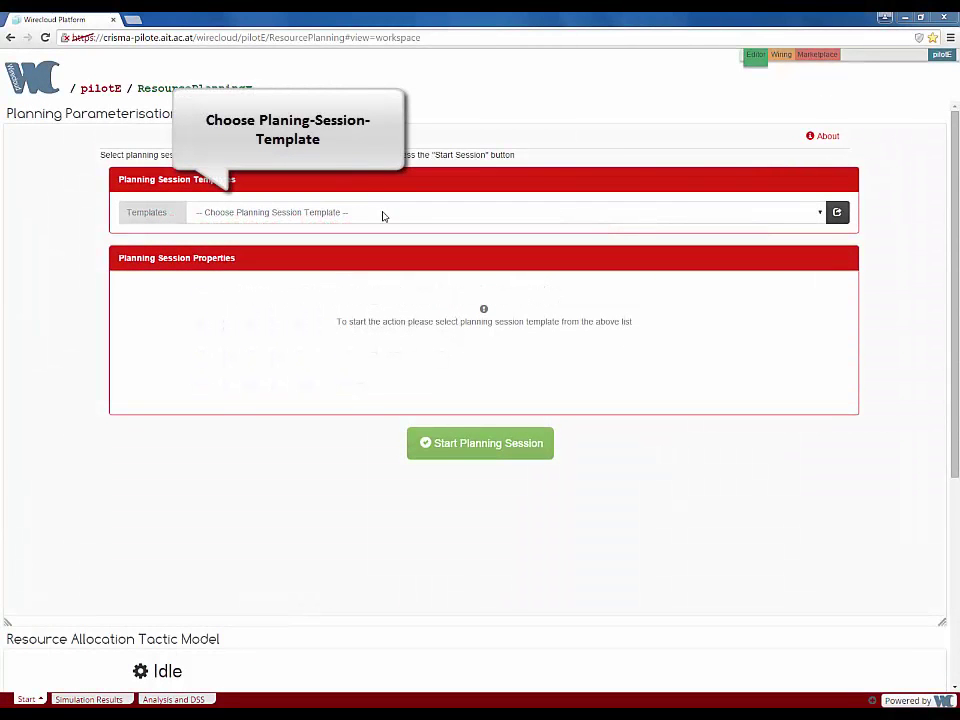
pyautogui.click(382, 216)
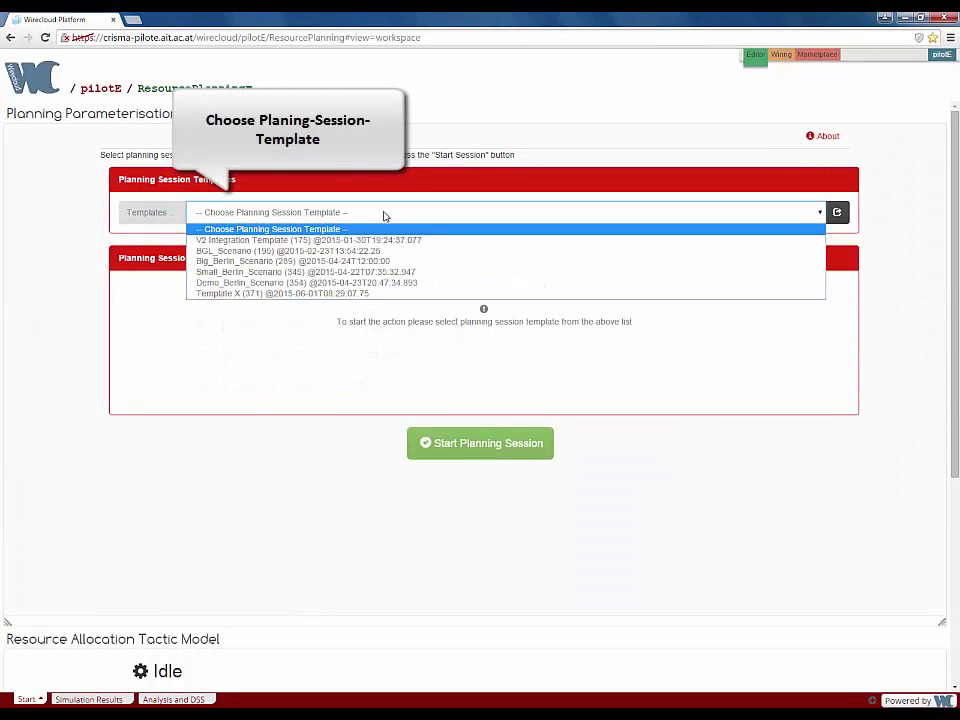
pyautogui.click(396, 283)
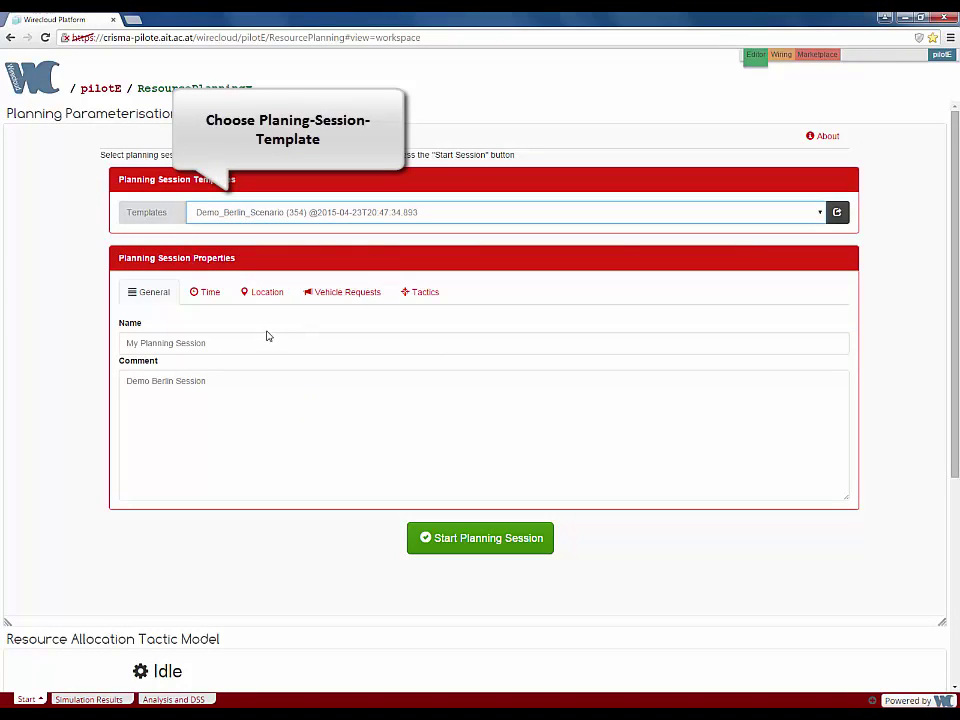
# Name the planning session "PilotE Demo" and check its simulation start time.
pyautogui.tripleClick(186, 342)
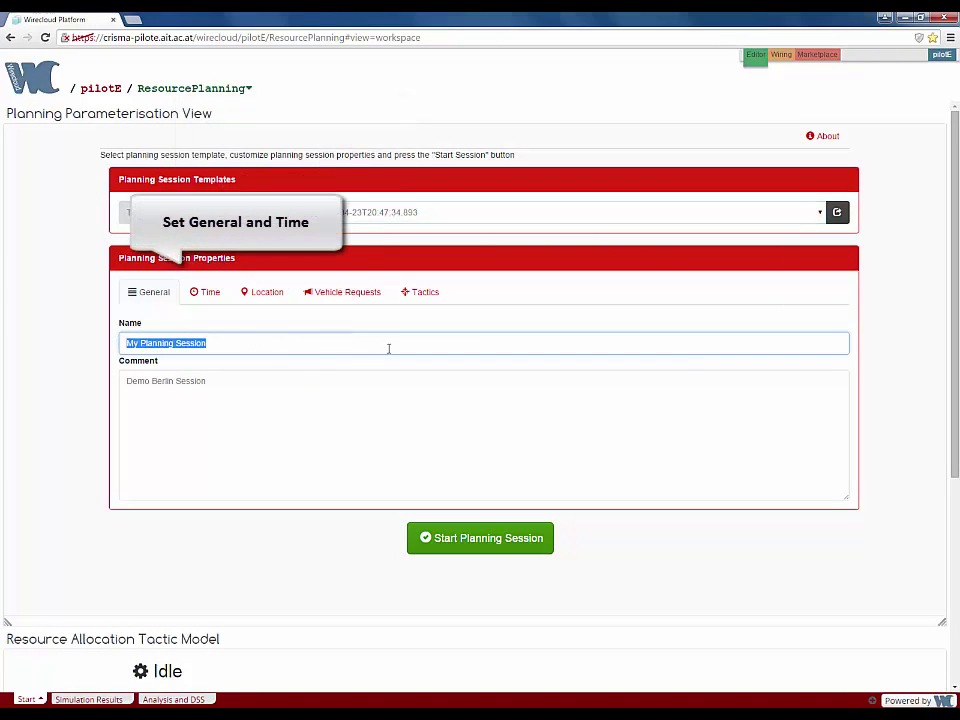
pyautogui.press('BackSpace')
pyautogui.write('PilotE Demo')
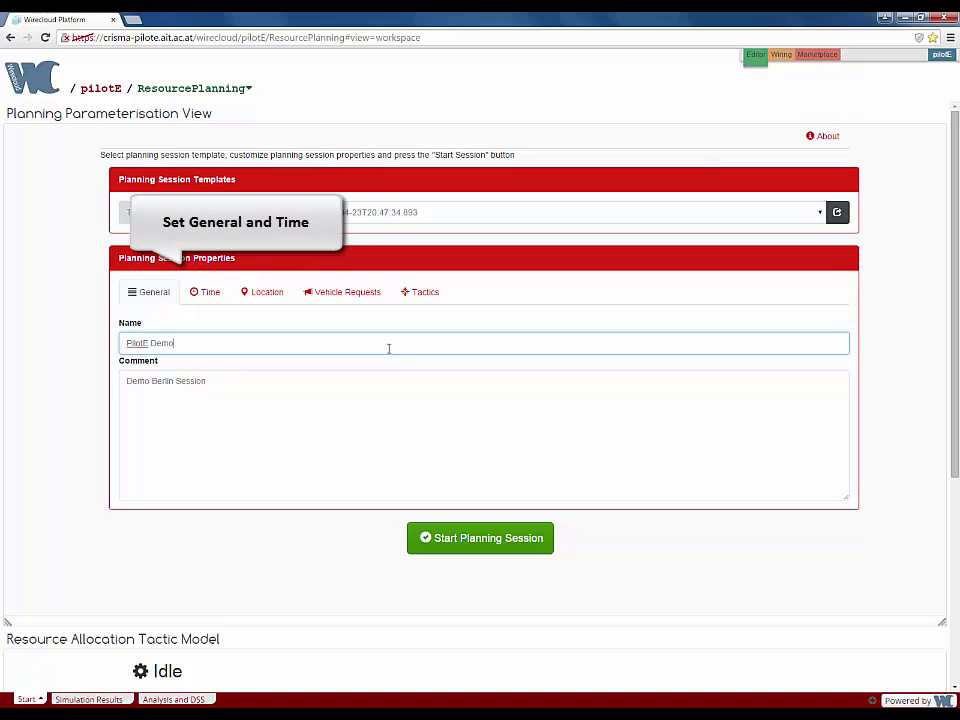
pyautogui.click(209, 292)
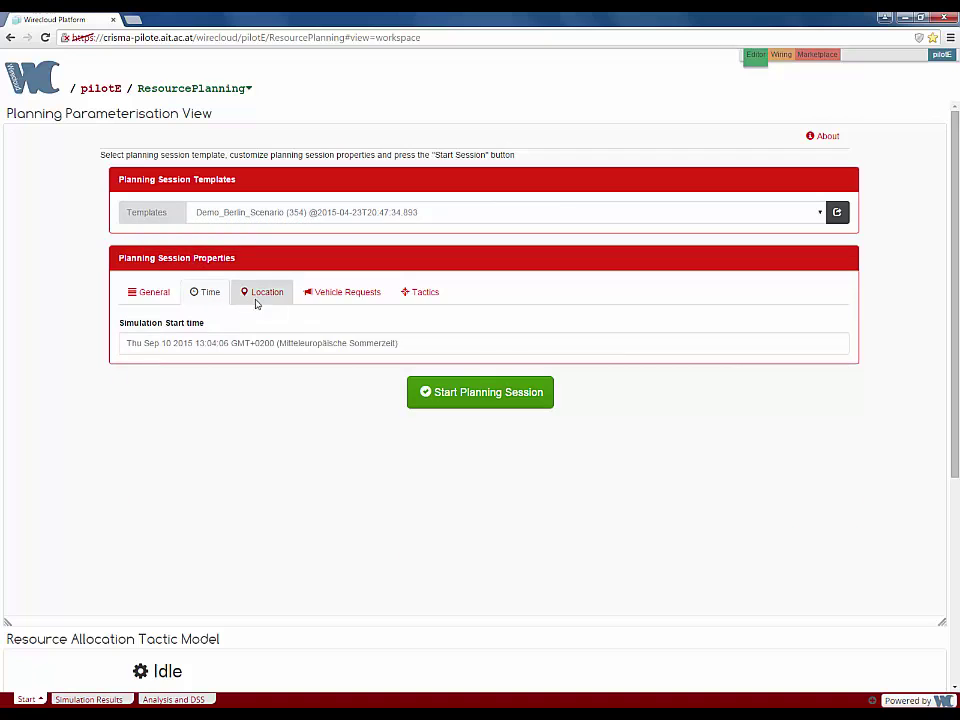
# Create a Danger-Zone area named "dz" inside the red map region, just west of the orange road near Saarstraße.
pyautogui.click(263, 293)
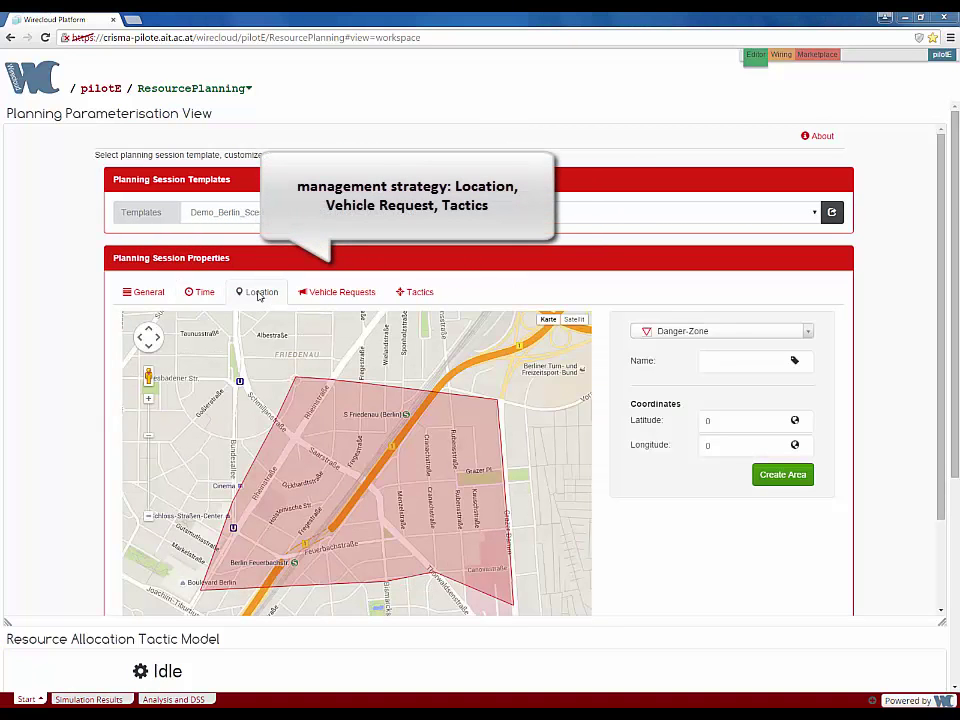
pyautogui.click(710, 361)
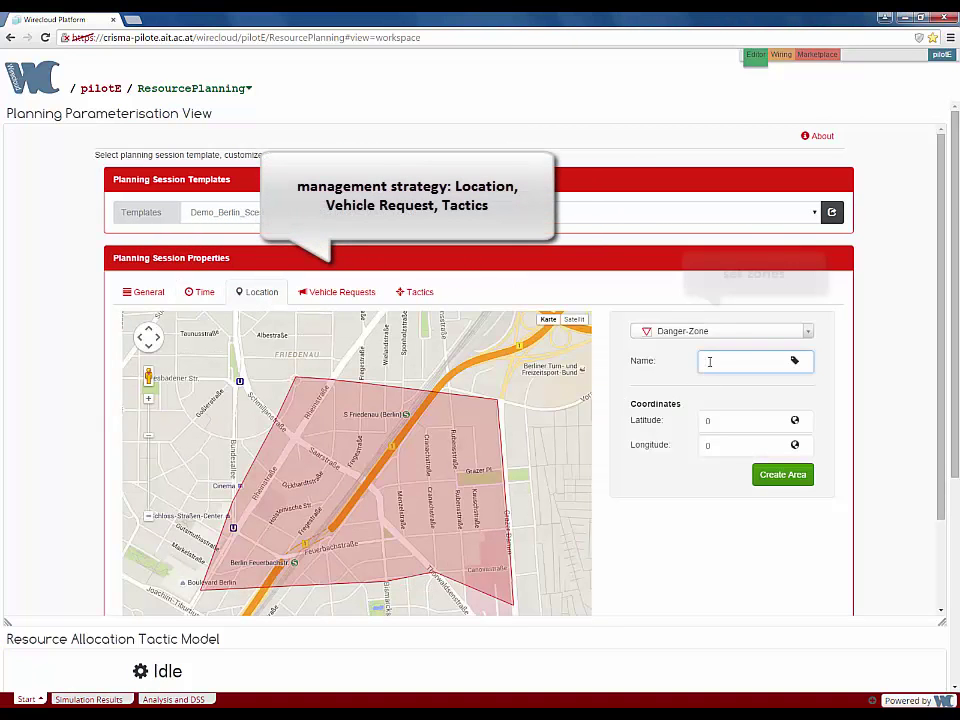
pyautogui.click(349, 470)
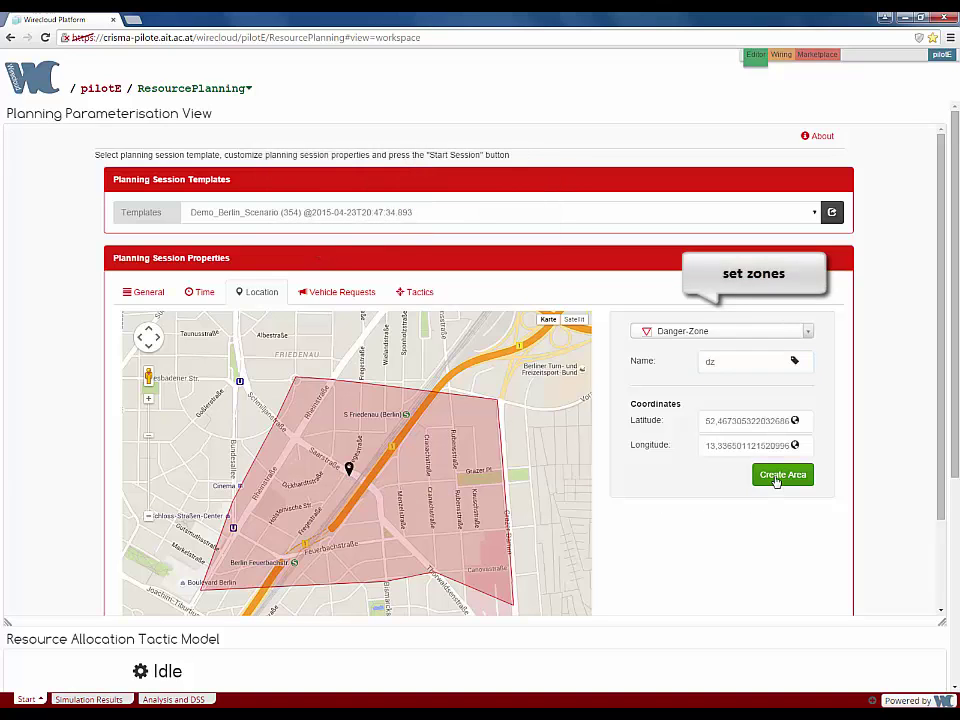
pyautogui.click(776, 479)
# Create an Advanced-Medical-Post area named "amp" just northwest of the danger zone marker.
pyautogui.click(760, 331)
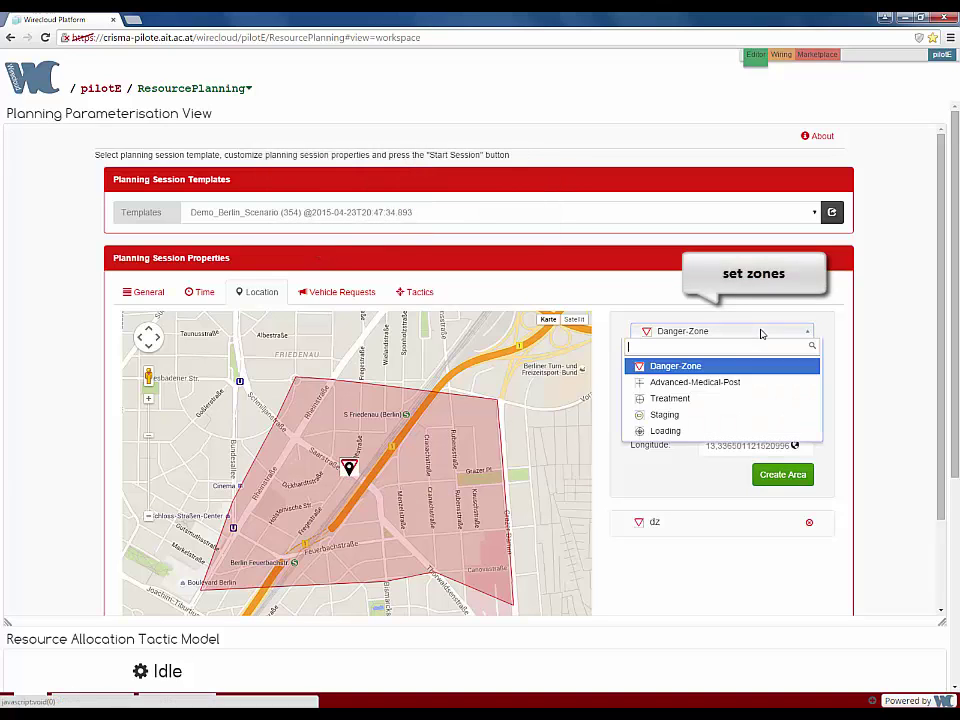
pyautogui.click(752, 384)
pyautogui.doubleClick(695, 362)
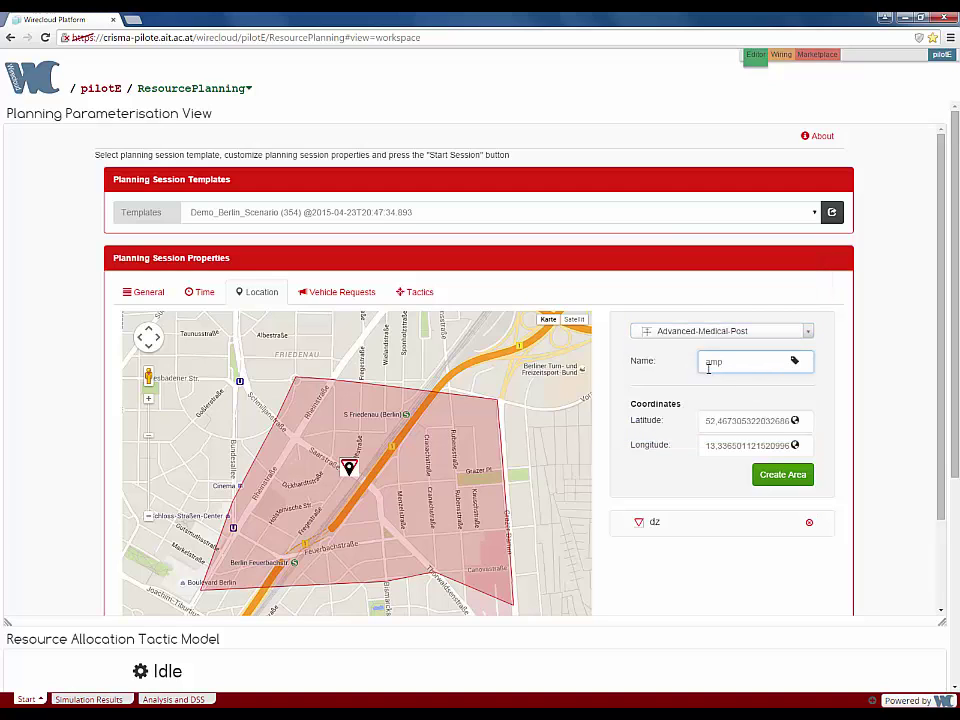
pyautogui.write('amp')
pyautogui.click(334, 458)
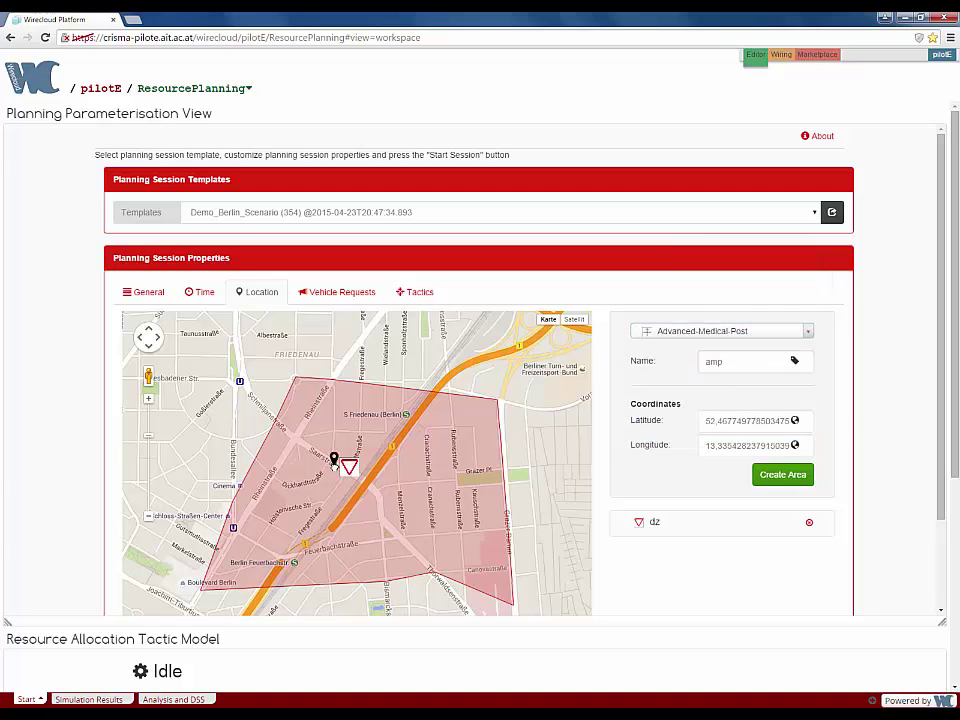
pyautogui.click(771, 476)
# Create a Treatment area named "treat" just northwest of the advanced medical post marker.
pyautogui.click(786, 333)
pyautogui.click(767, 398)
pyautogui.doubleClick(718, 362)
pyautogui.write('tr')
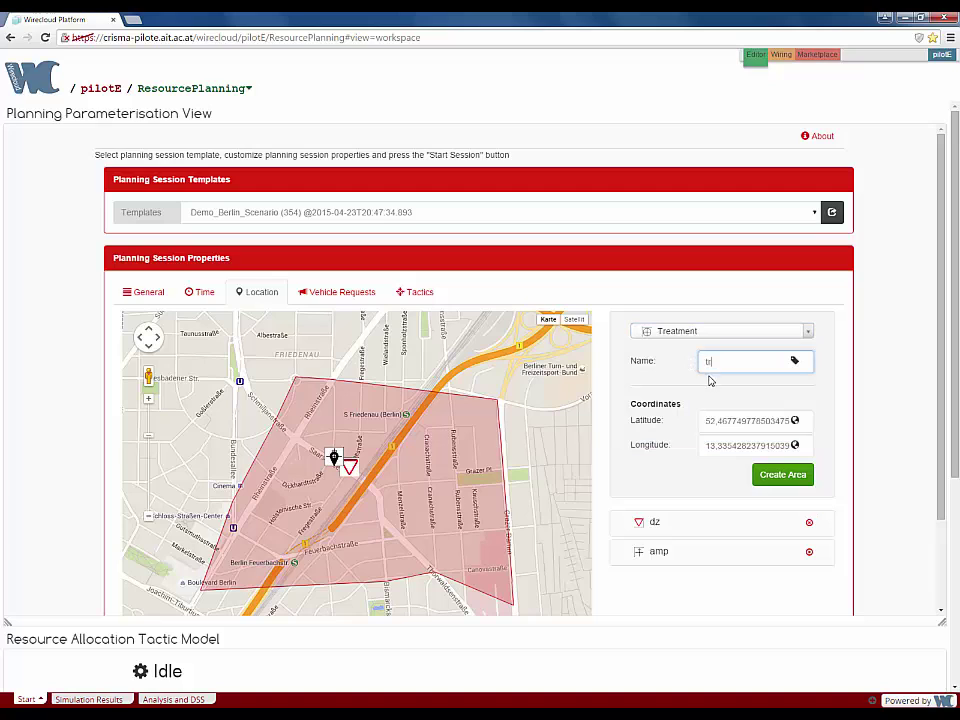
pyautogui.write('eat')
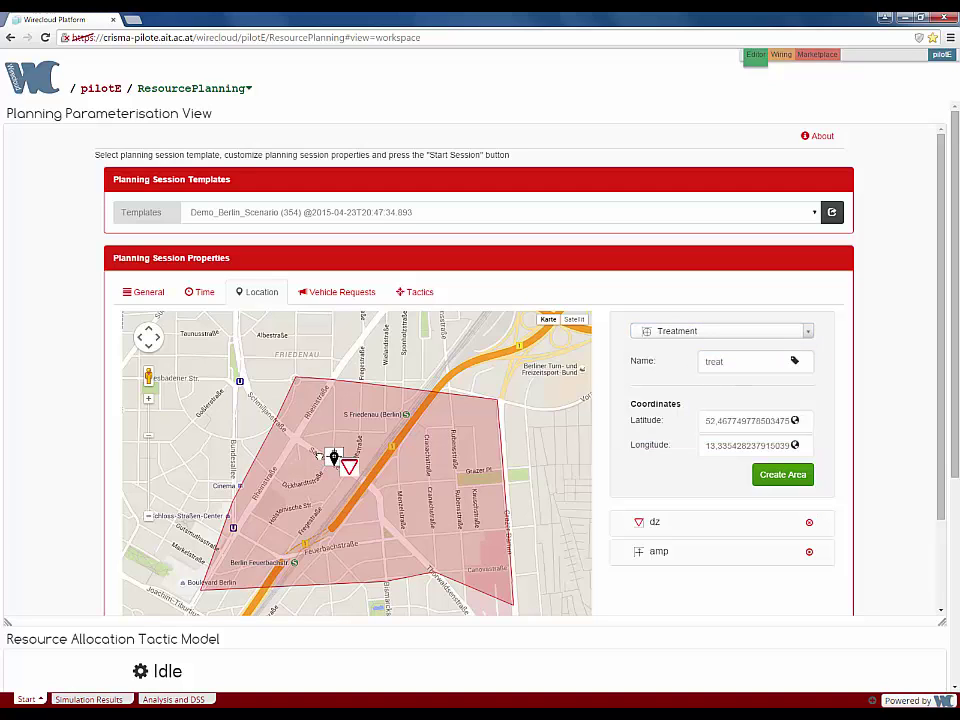
pyautogui.click(319, 450)
pyautogui.click(786, 476)
# Create a Staging area named "staging" just southwest of the advanced medical post marker.
pyautogui.click(808, 336)
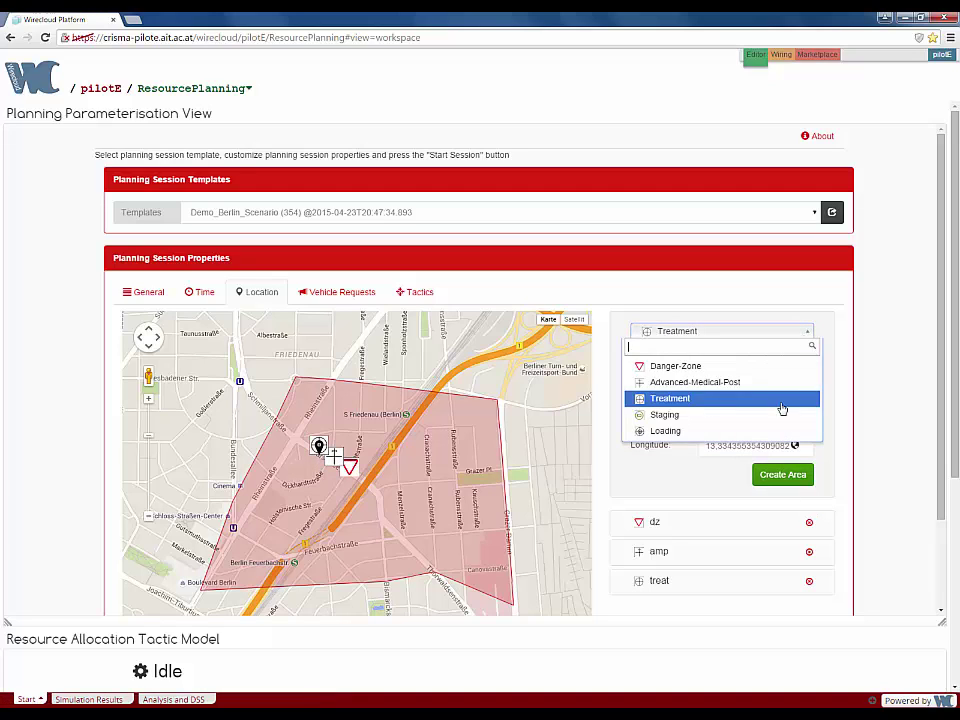
pyautogui.click(780, 413)
pyautogui.doubleClick(726, 364)
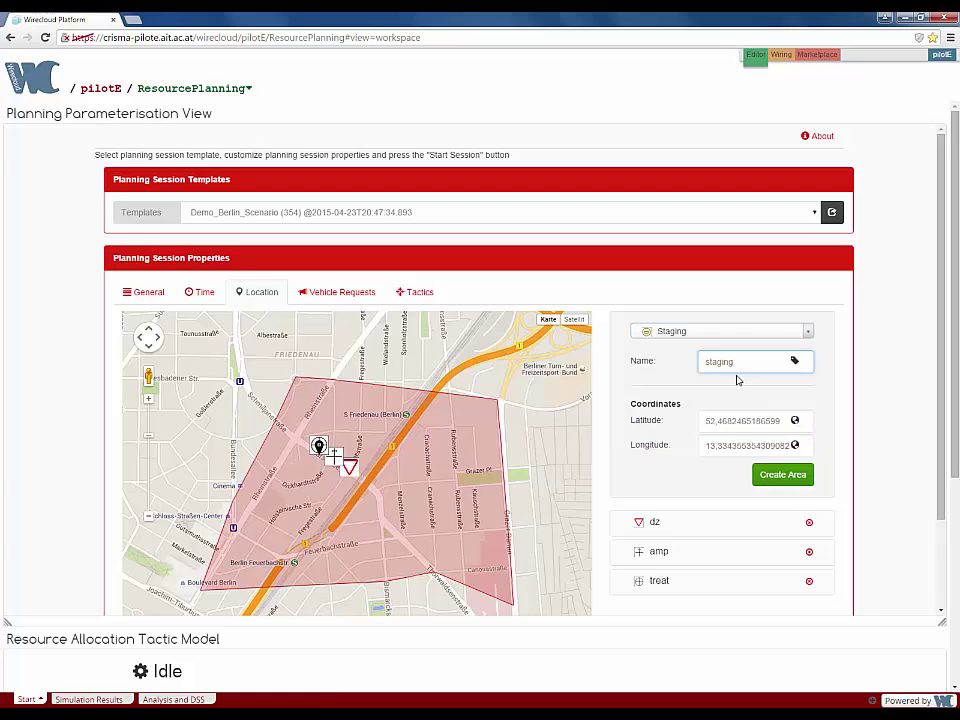
pyautogui.click(323, 468)
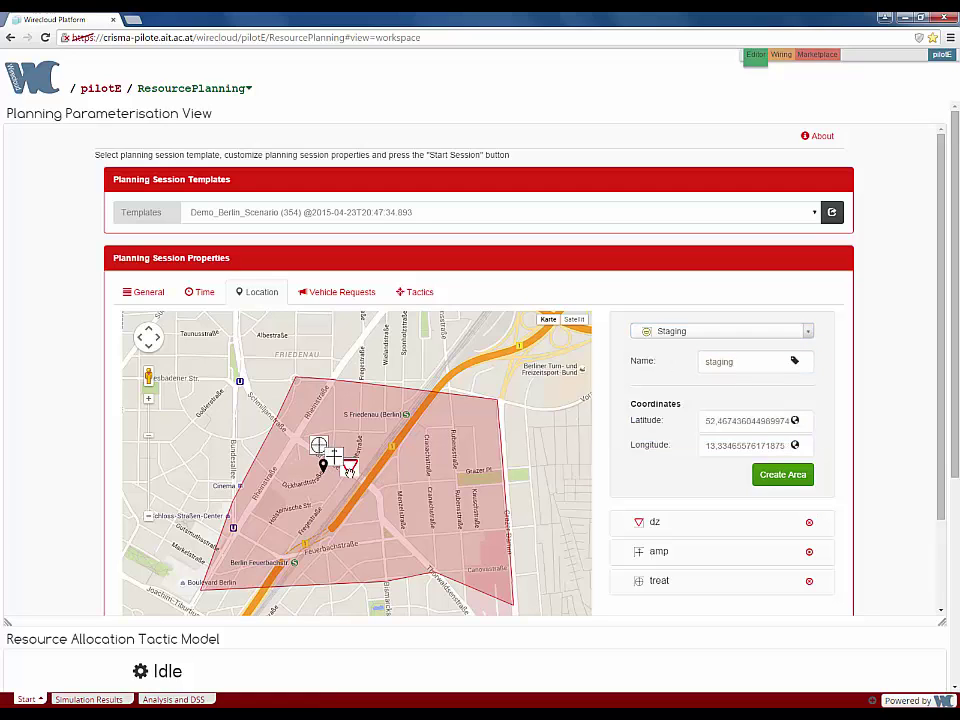
pyautogui.click(778, 477)
# Delete the "treat" area from the list of created areas.
pyautogui.scroll(-1, 813, 568)
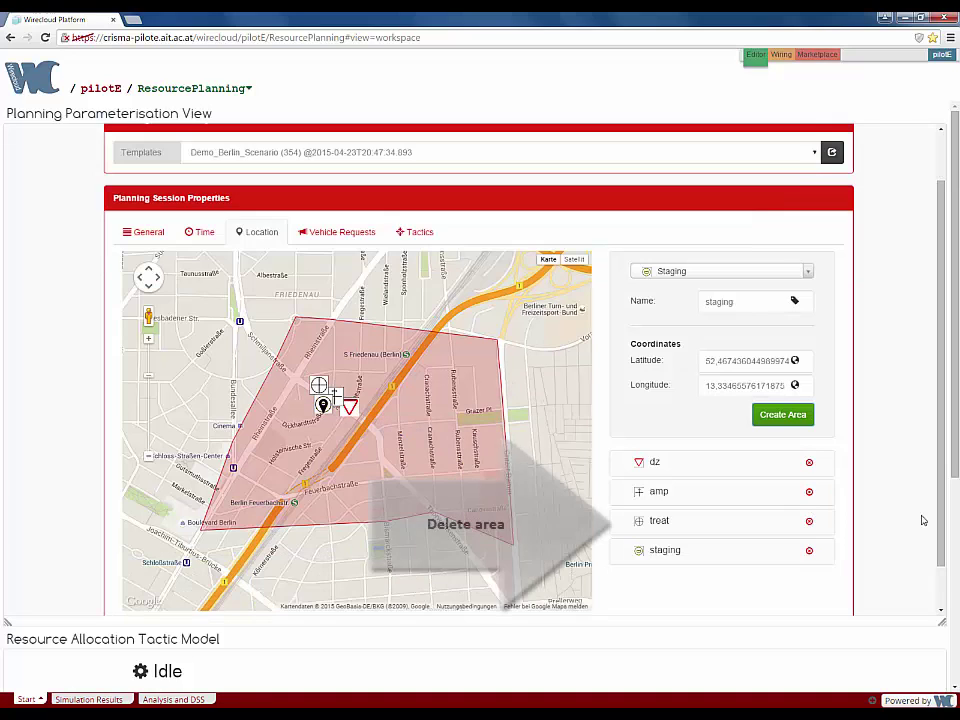
pyautogui.click(808, 520)
# Create a Loading area named "load" just northwest of the advanced medical post marker.
pyautogui.click(784, 275)
pyautogui.click(724, 373)
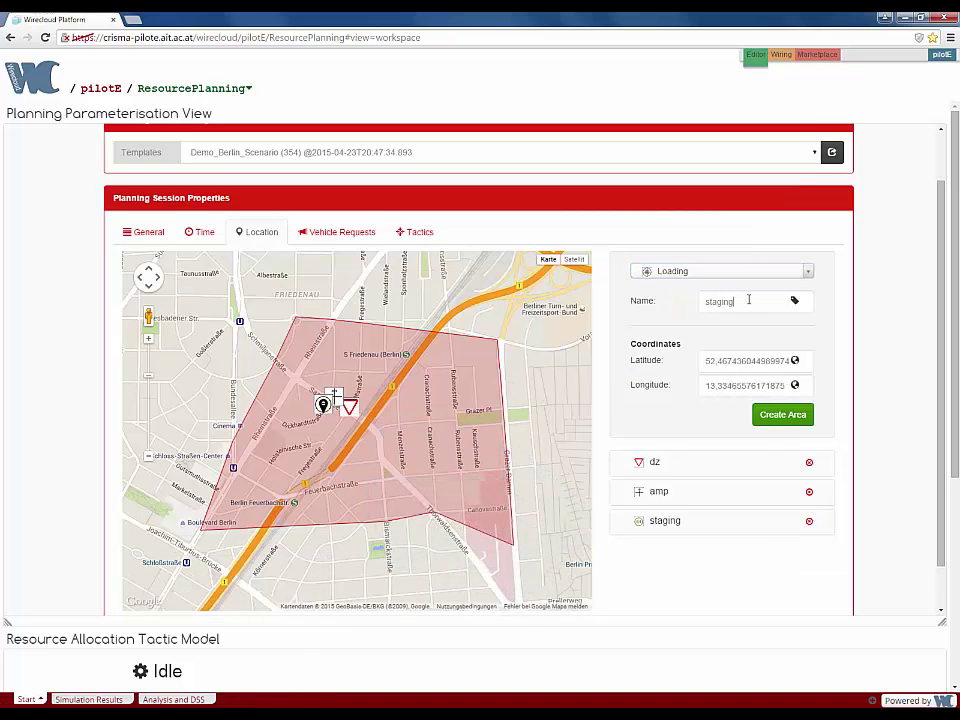
pyautogui.moveTo(748, 300); pyautogui.dragTo(690, 300)
pyautogui.write('load')
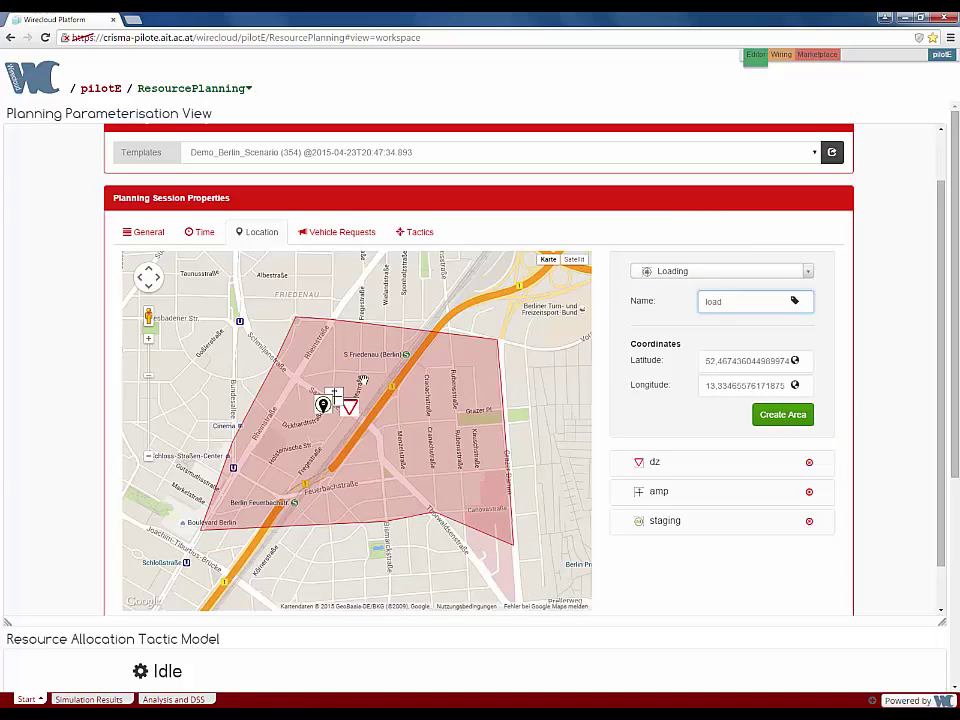
pyautogui.moveTo(322, 403); pyautogui.dragTo(319, 383)
pyautogui.click(795, 415)
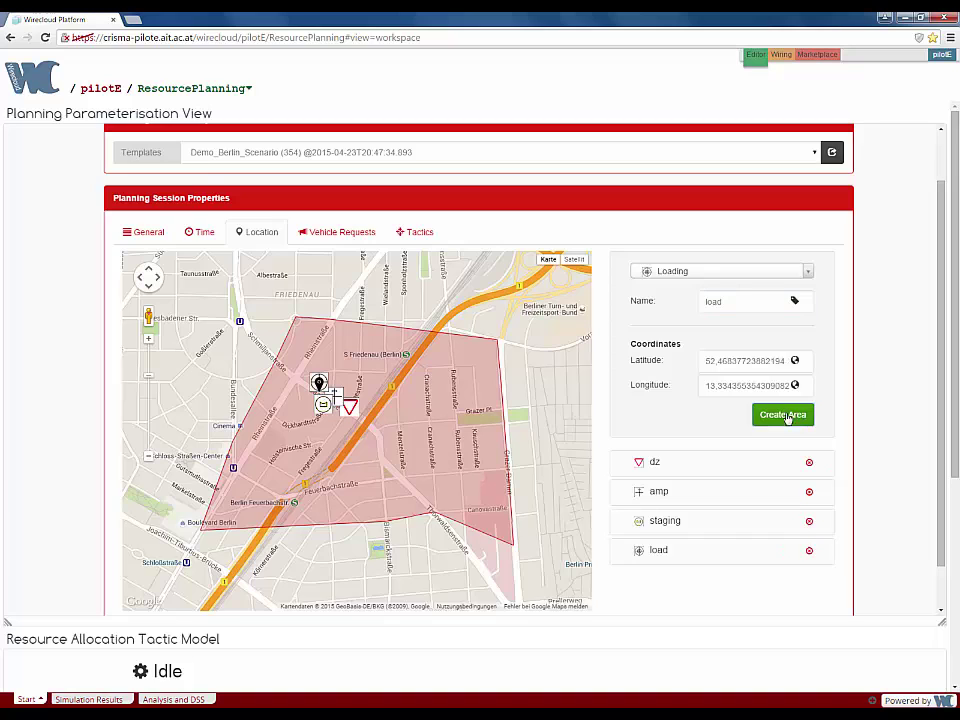
# Review the vehicle request scheduled at 1 min, including its time setting and vehicle type options.
pyautogui.scroll(1, 740, 395)
pyautogui.click(360, 242)
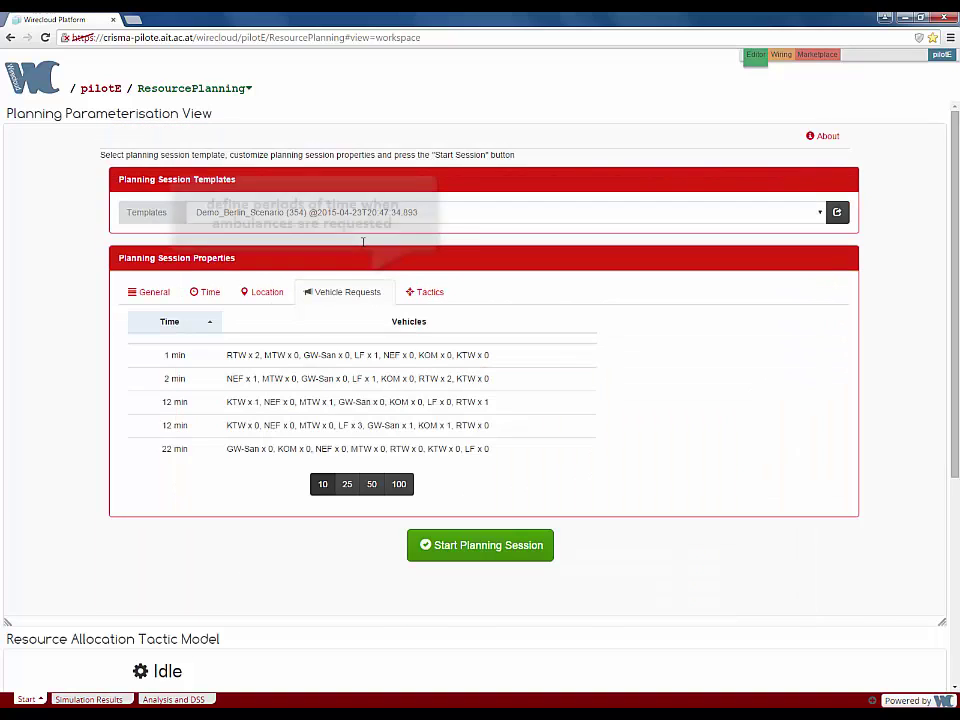
pyautogui.click(371, 355)
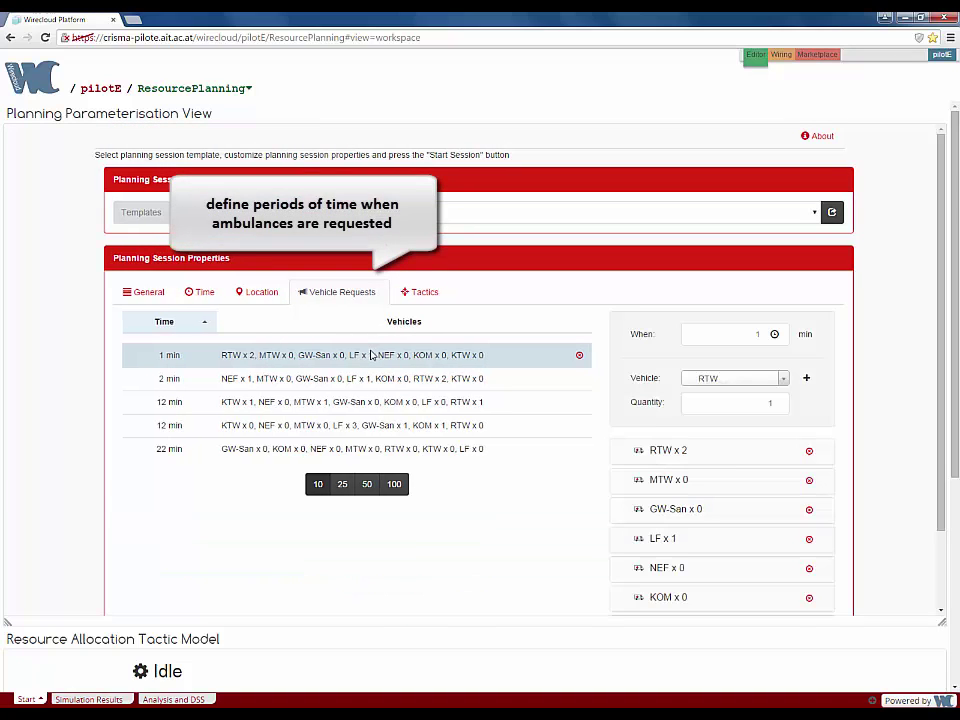
pyautogui.click(765, 331)
pyautogui.click(765, 331)
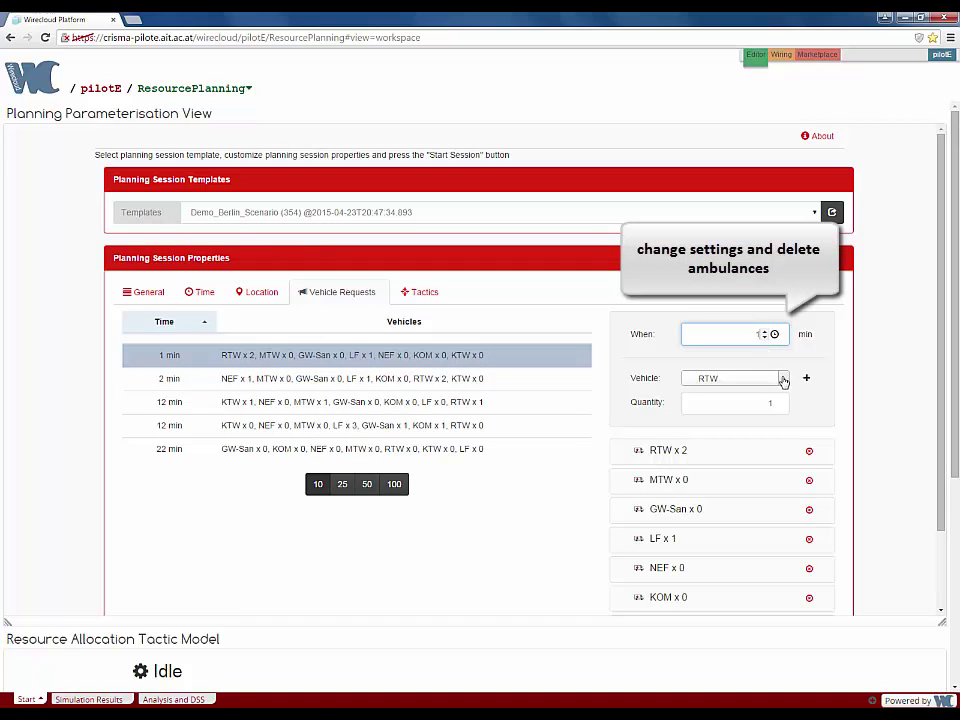
pyautogui.click(782, 379)
pyautogui.click(783, 379)
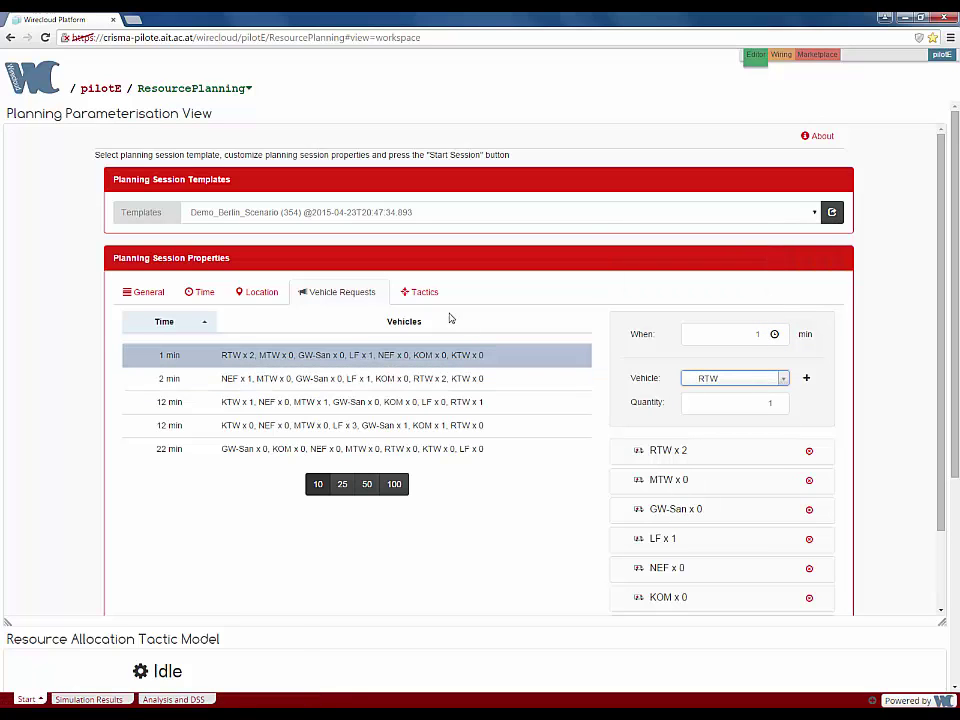
# In the tactics, set the number of NEF vehicles to 2 for both the amp - T1 and Triage tasks.
pyautogui.click(428, 291)
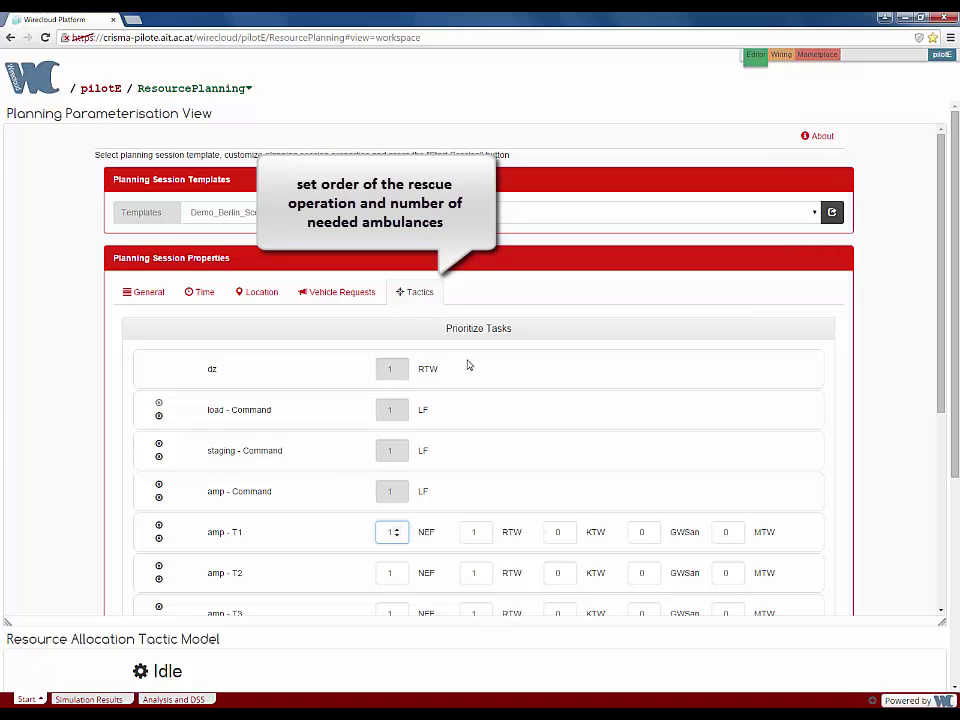
pyautogui.scroll(-4, 467, 367)
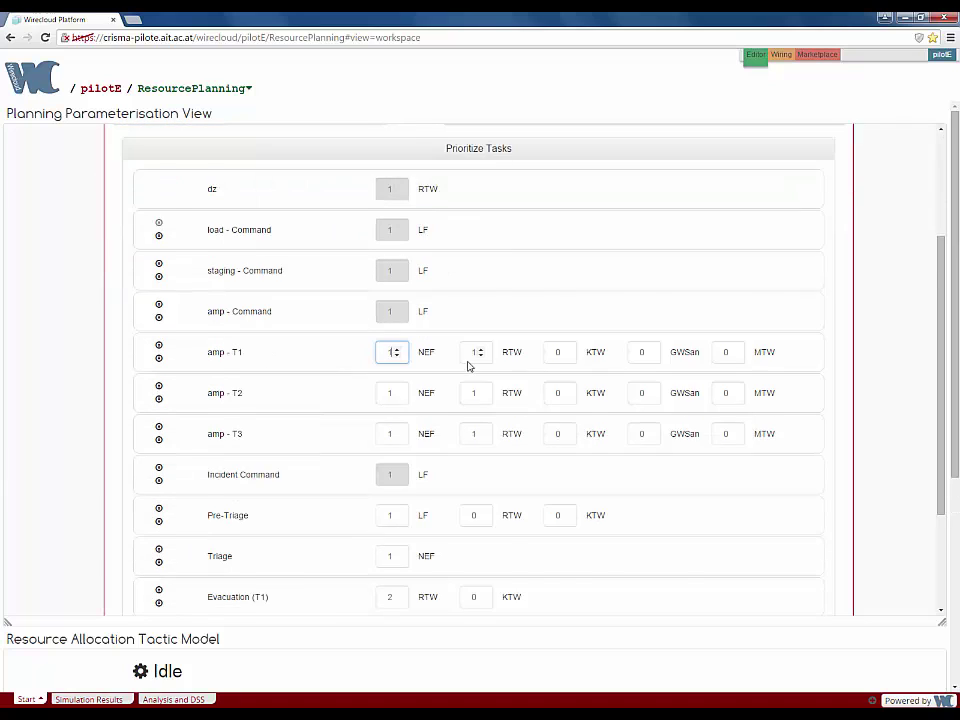
pyautogui.scroll(-1, 468, 362)
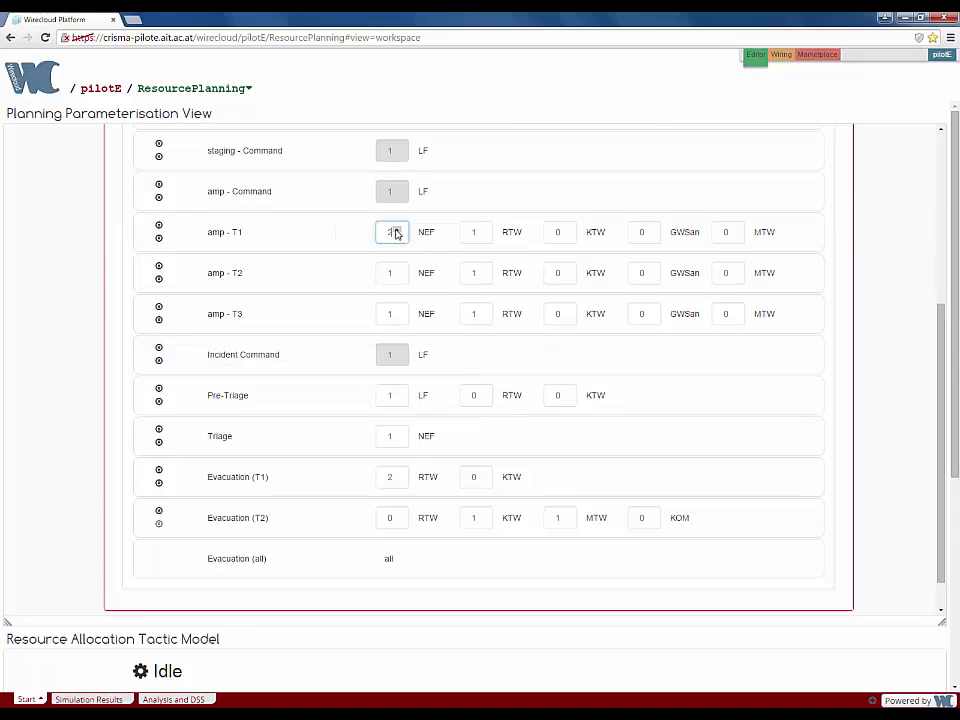
pyautogui.click(397, 433)
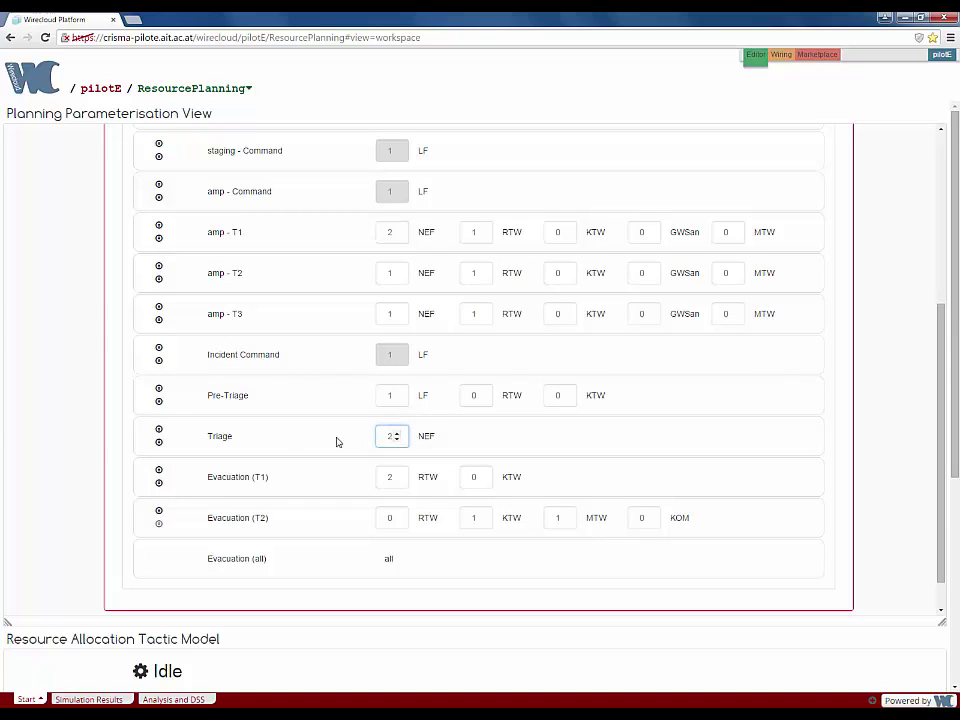
# Move the Triage task above Pre-Triage in the task order and return it to its place below.
pyautogui.moveTo(159, 434); pyautogui.dragTo(154, 360)
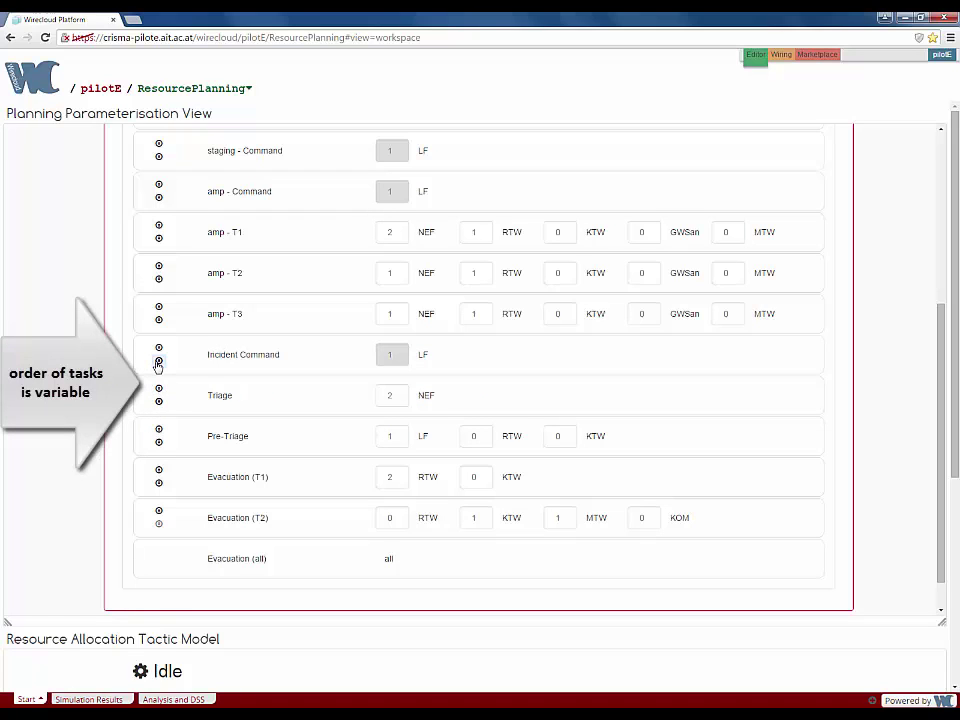
pyautogui.moveTo(161, 403); pyautogui.dragTo(159, 425)
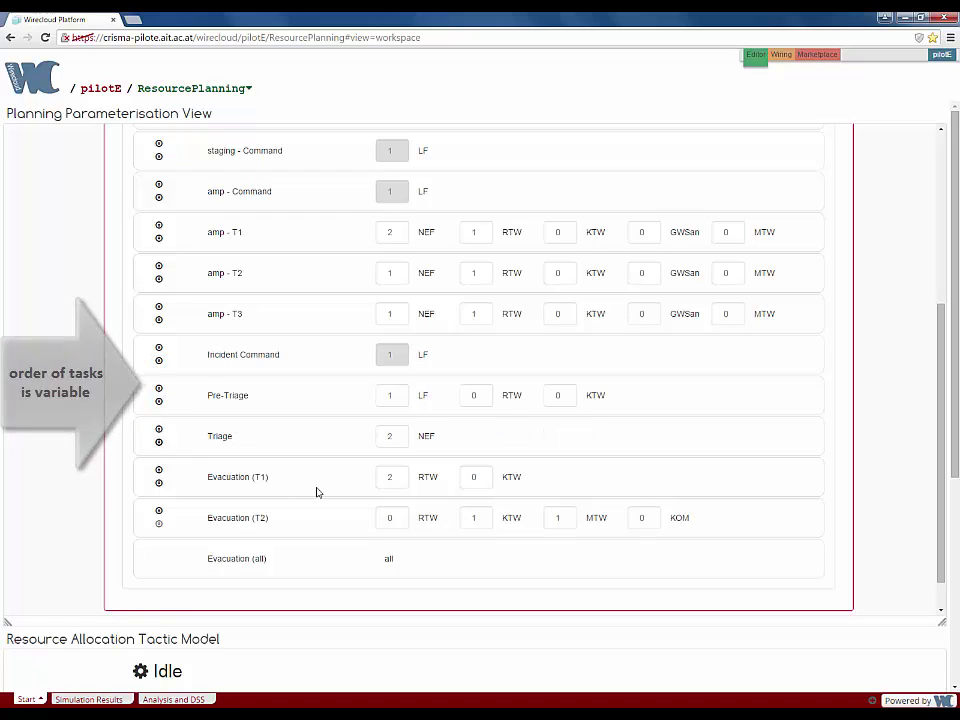
pyautogui.scroll(-1, 366, 489)
pyautogui.scroll(-4, 366, 489)
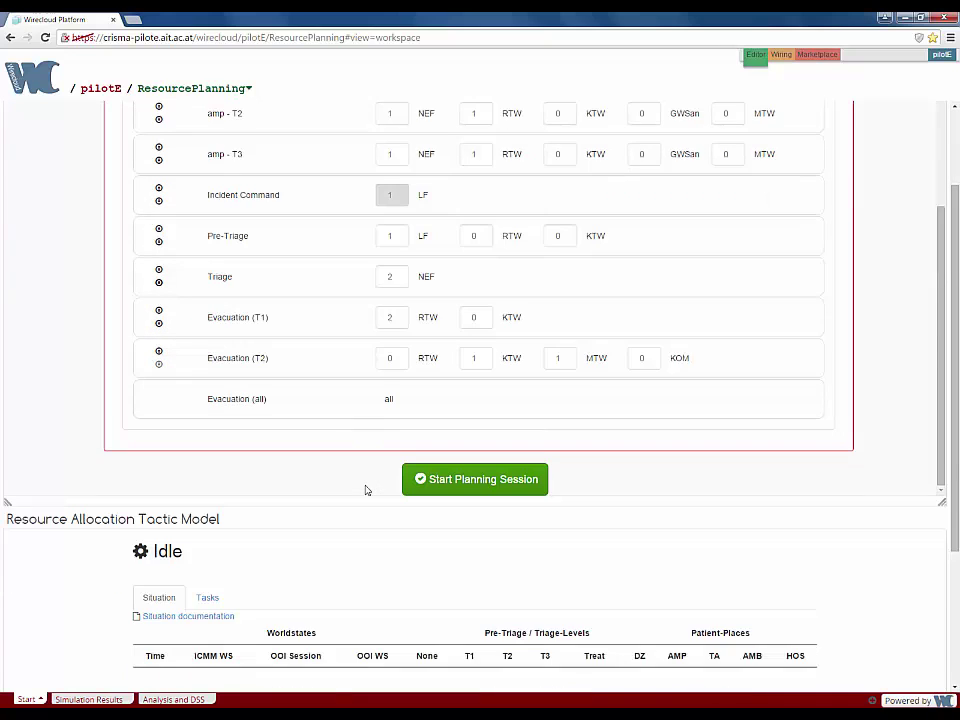
# Start the planning session with the configured zones, vehicle requests and tactics.
pyautogui.scroll(-1, 481, 480)
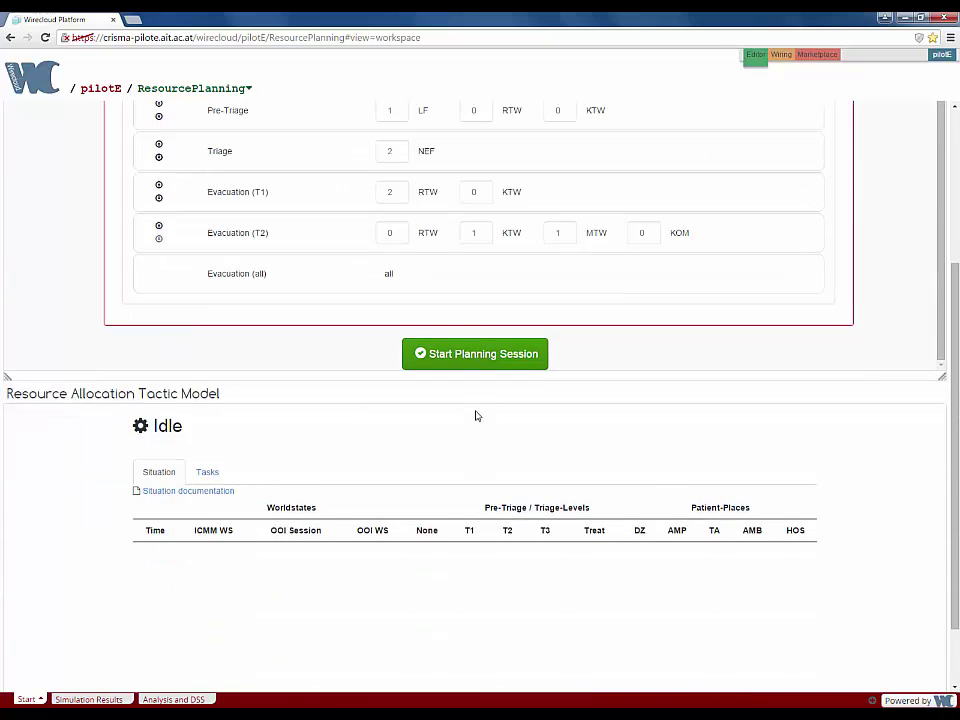
pyautogui.scroll(-1, 476, 416)
pyautogui.scroll(-1, 475, 378)
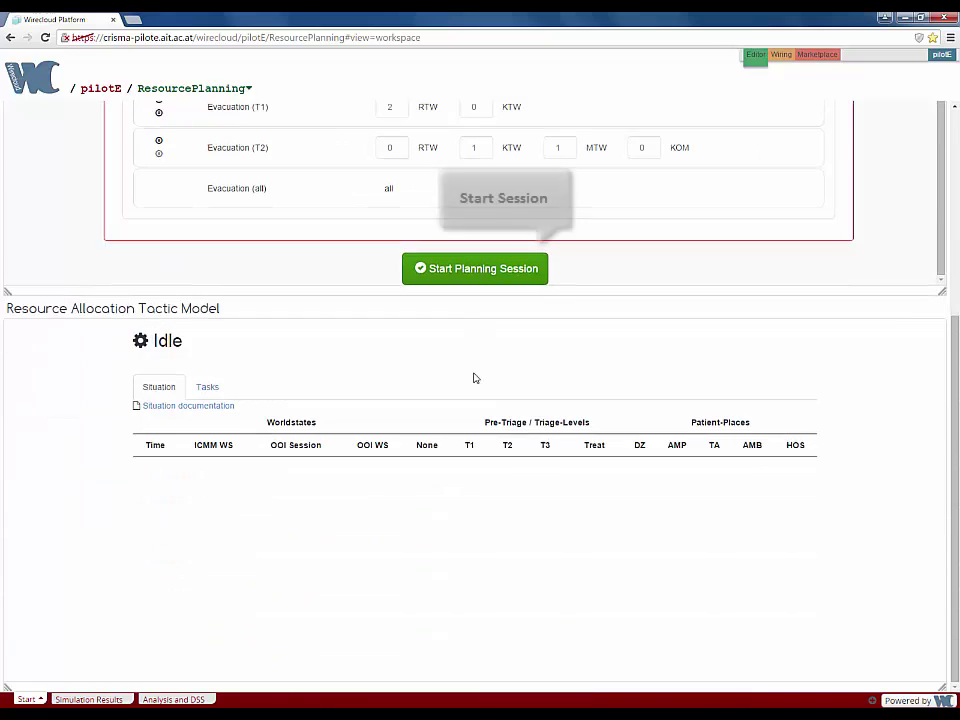
pyautogui.click(481, 270)
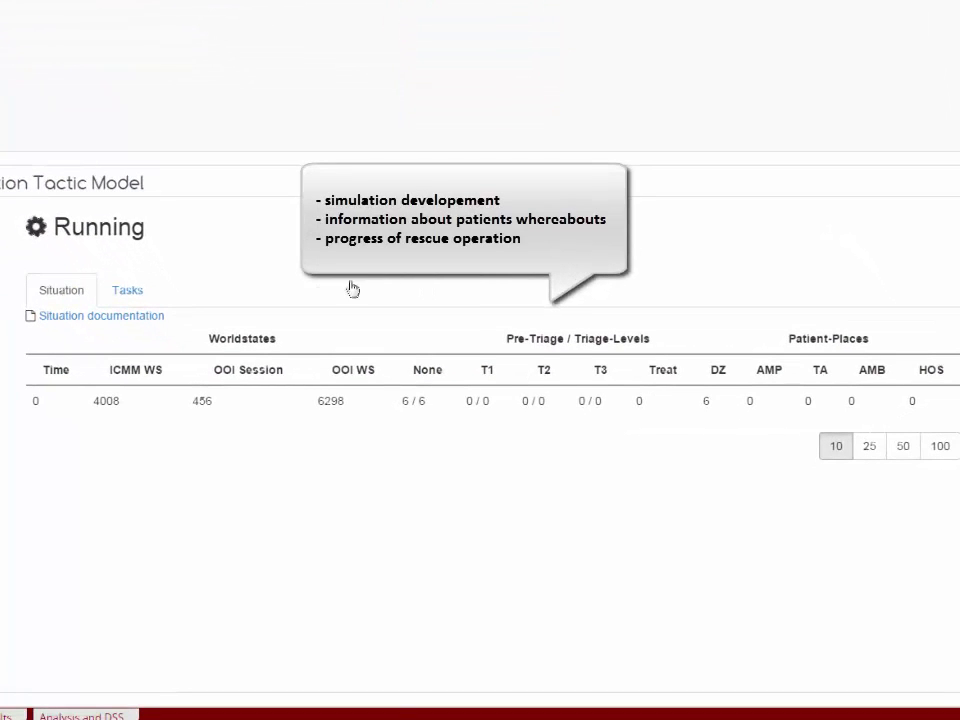
# Review the progress of each task and the situation table over time in the Resource Allocation Tactic Model.
pyautogui.click(142, 299)
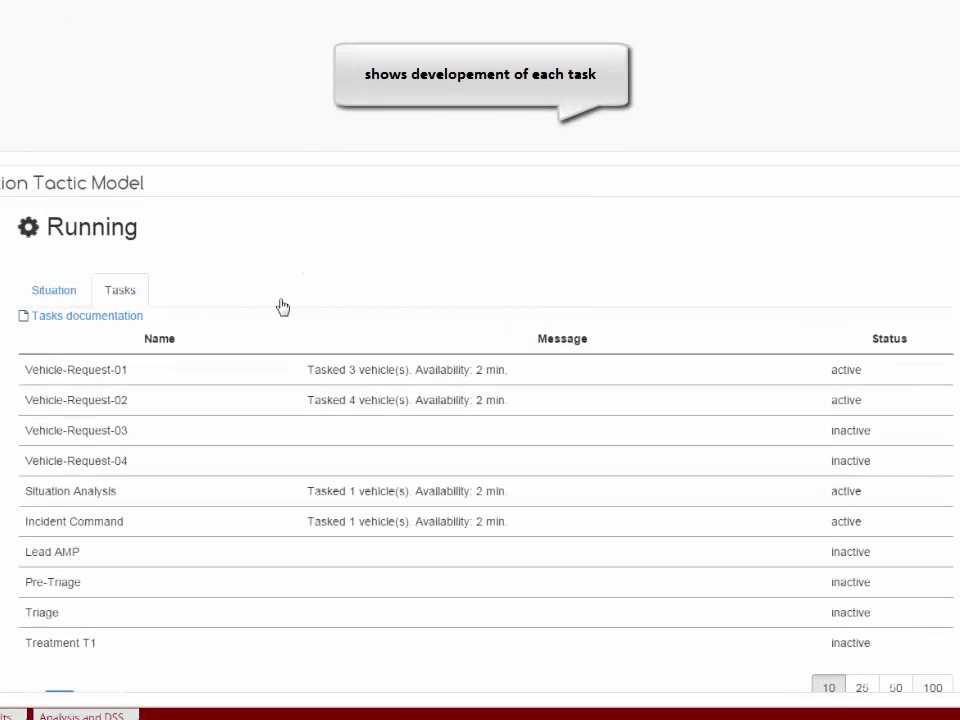
pyautogui.scroll(-2, 281, 306)
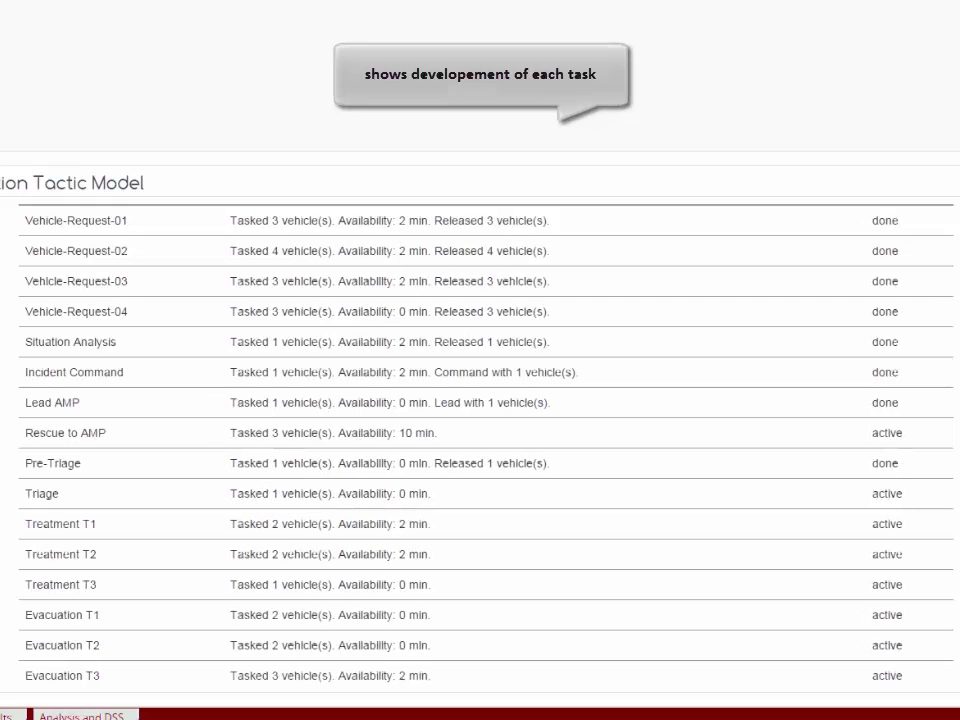
pyautogui.scroll(2, 480, 450)
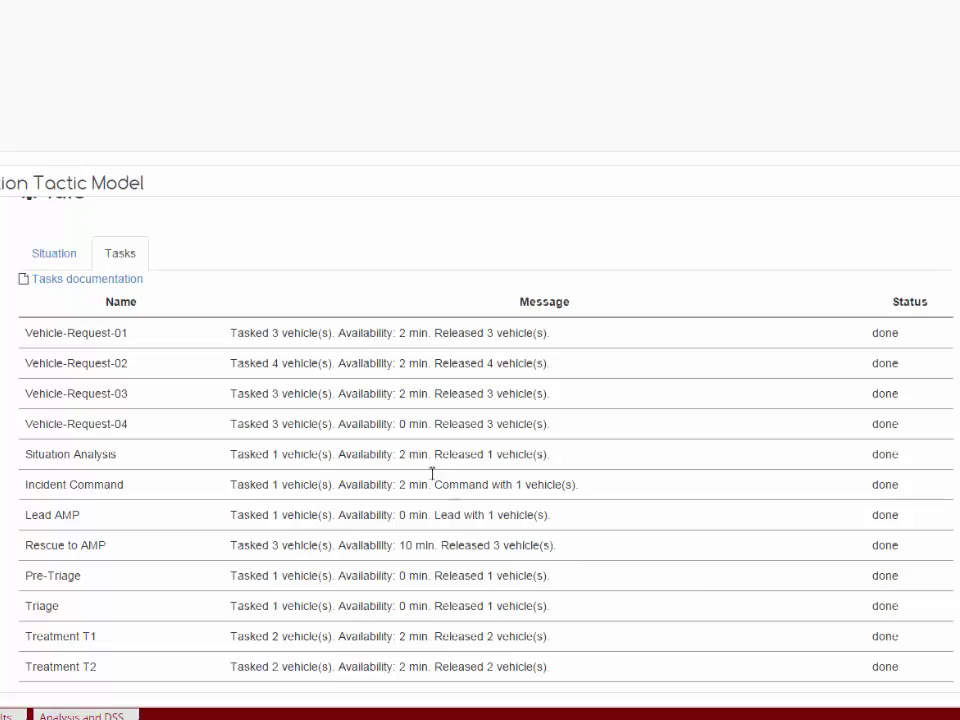
pyautogui.click(64, 259)
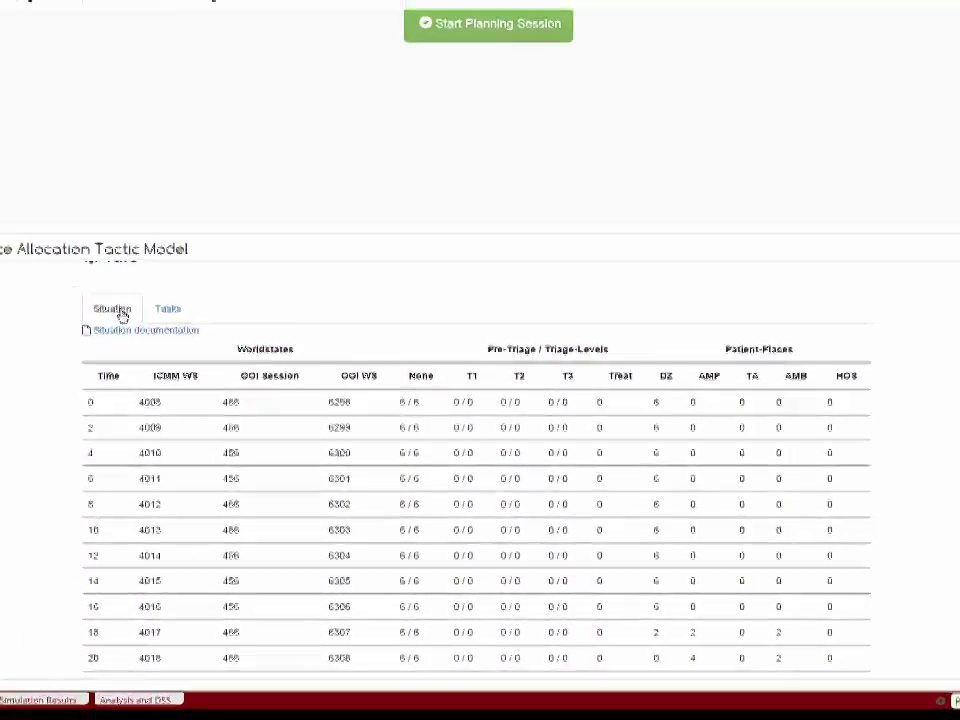
pyautogui.scroll(-8, 175, 398)
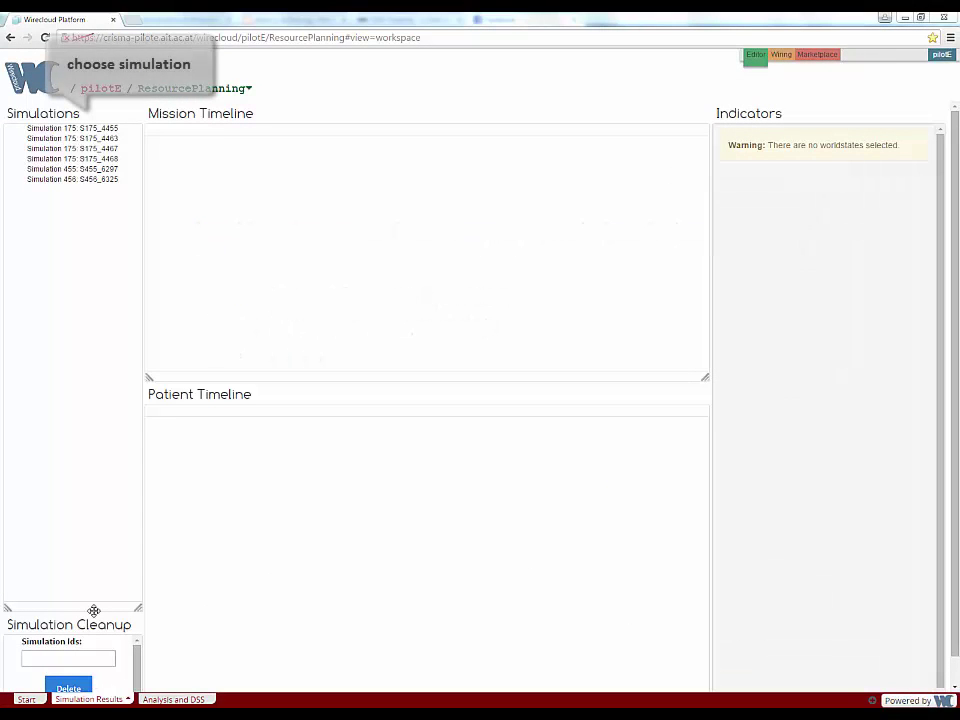
# Show the mission timeline, patient timeline and indicators for Simulation 456: S456_6325 in the simulation results.
pyautogui.click(97, 179)
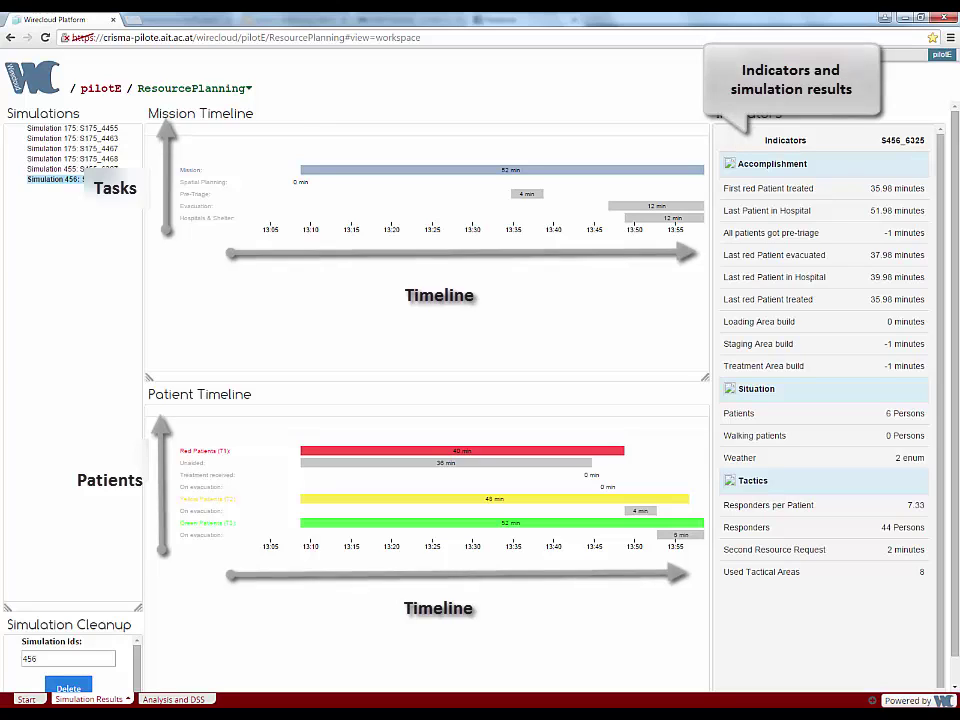
# In Analysis and DSS, select the simulation runs S455_6297, S371_5238, S371_5223, S371_5322 and S175_4467 together.
pyautogui.click(173, 699)
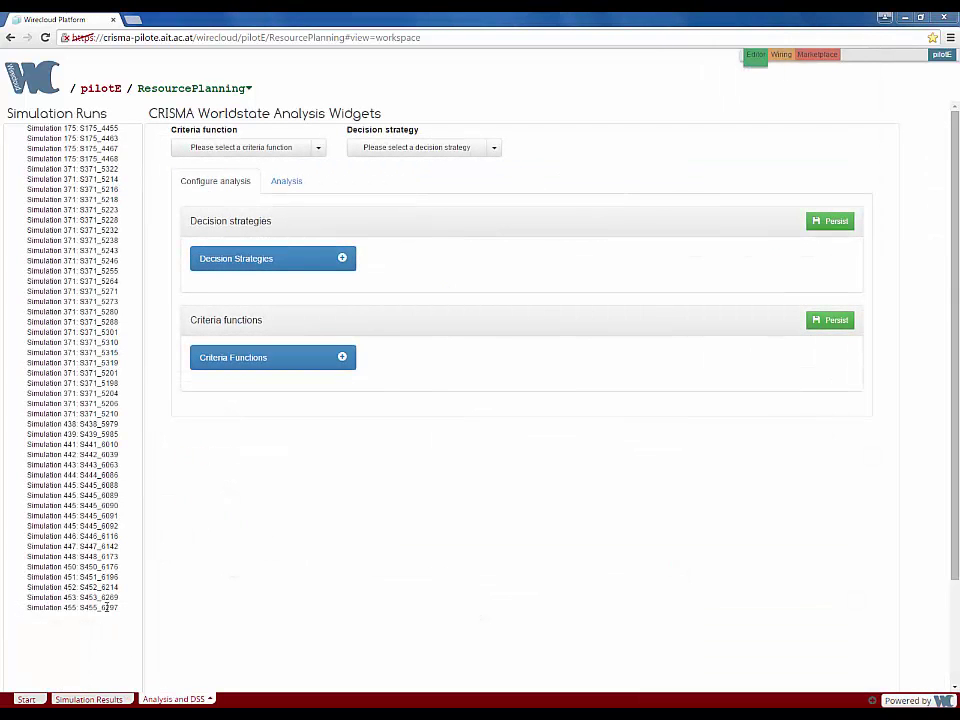
pyautogui.click(107, 607)
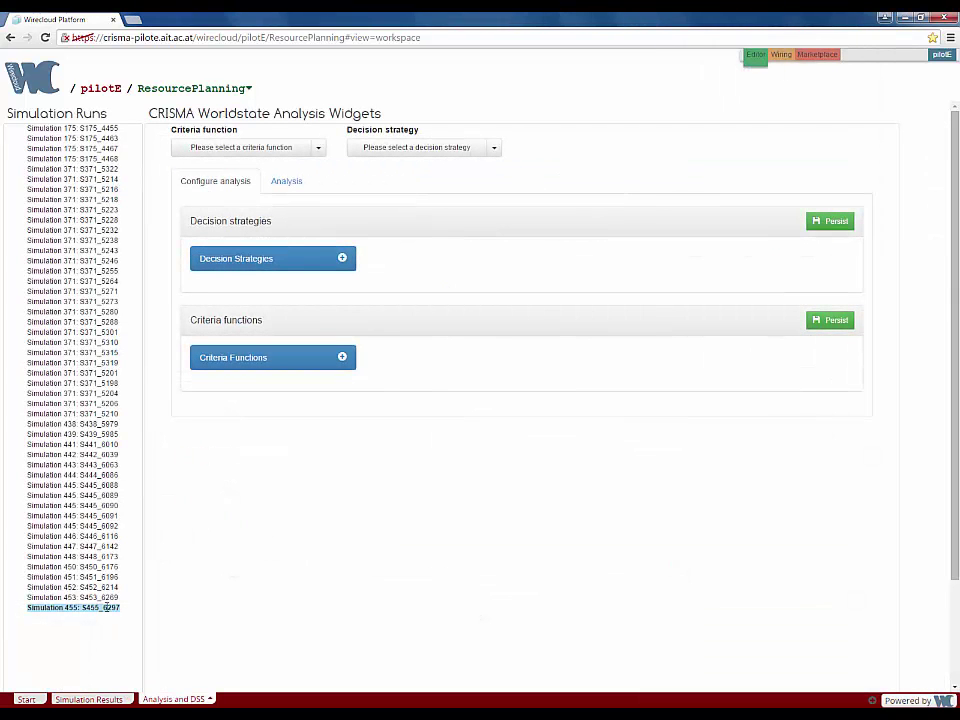
pyautogui.keyDown('ctrl'); pyautogui.click(98, 240); pyautogui.keyUp('ctrl')
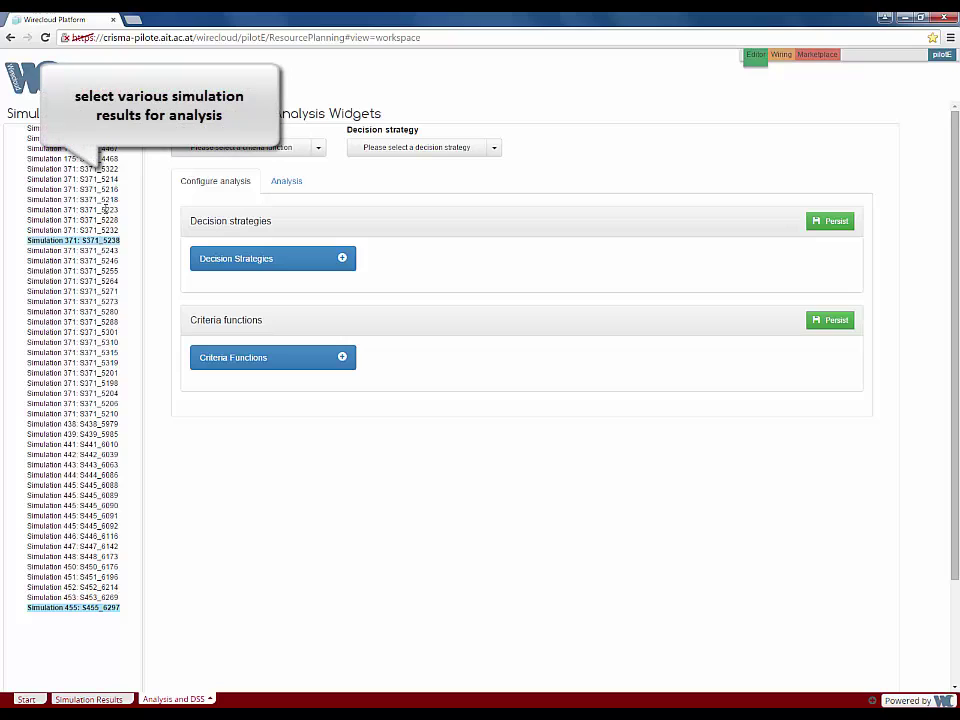
pyautogui.keyDown('ctrl'); pyautogui.click(105, 210); pyautogui.keyUp('ctrl')
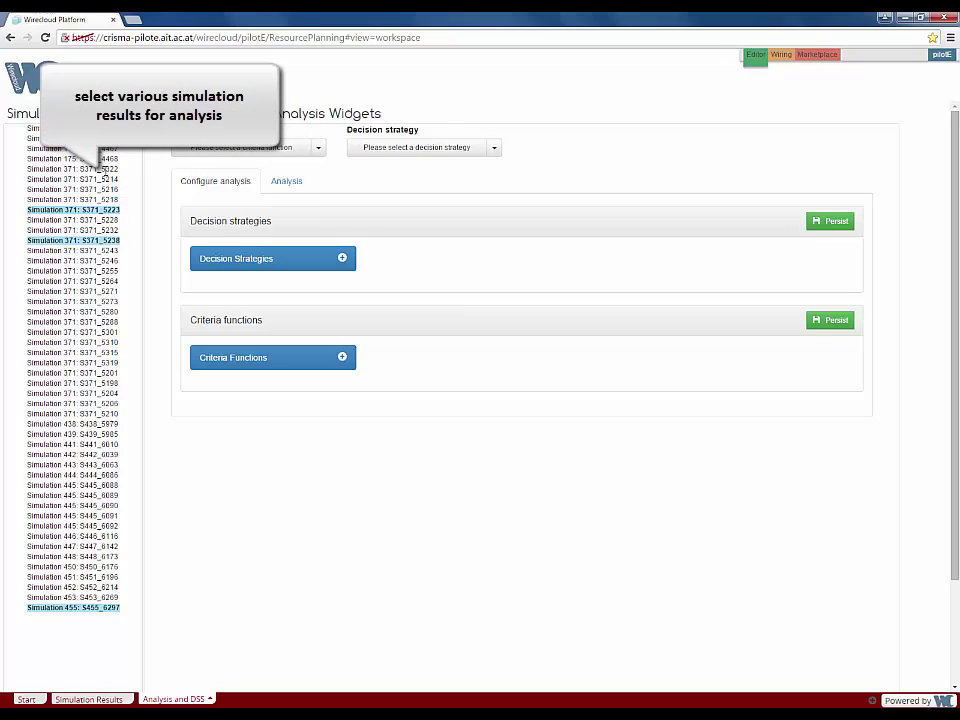
pyautogui.keyDown('ctrl'); pyautogui.click(103, 169); pyautogui.keyUp('ctrl')
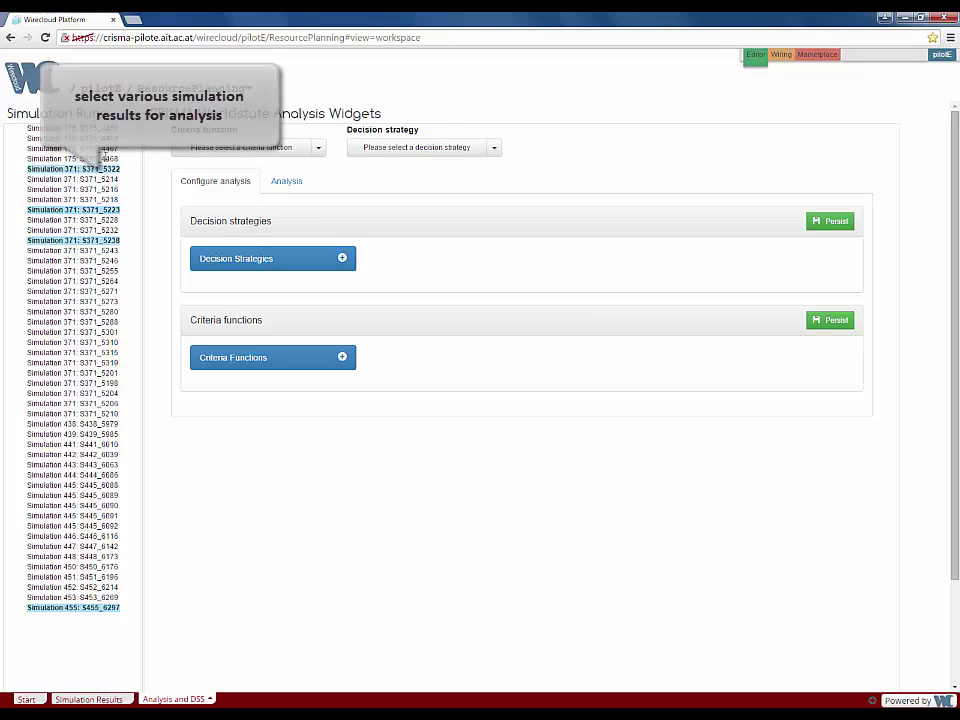
pyautogui.keyDown('ctrl'); pyautogui.click(104, 148); pyautogui.keyUp('ctrl')
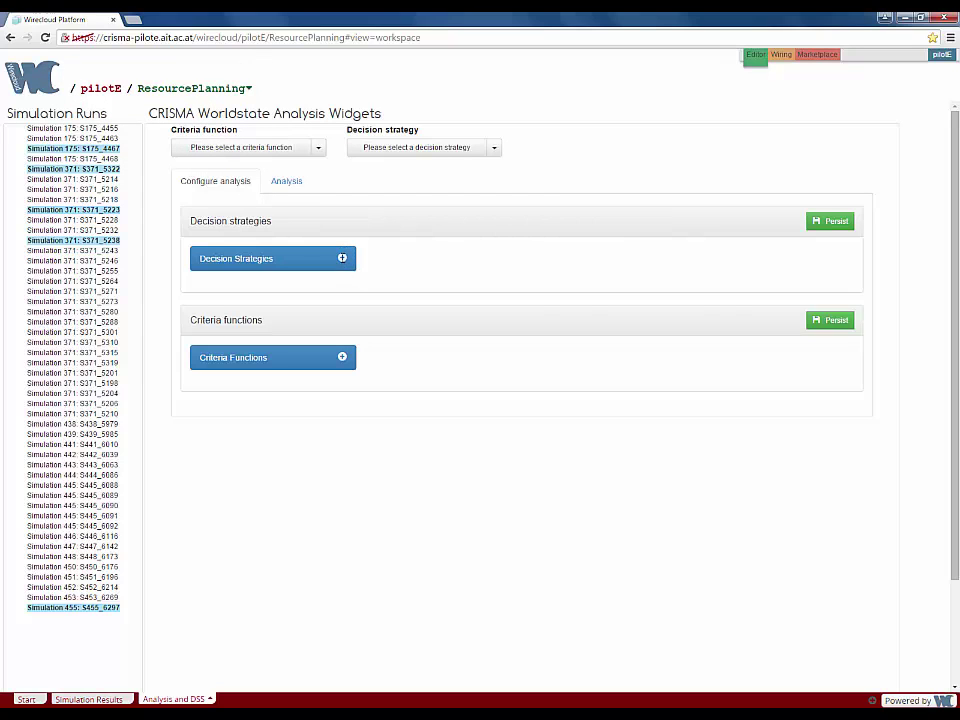
# Create a new decision strategy and name it "Patients".
pyautogui.click(342, 258)
pyautogui.click(325, 283)
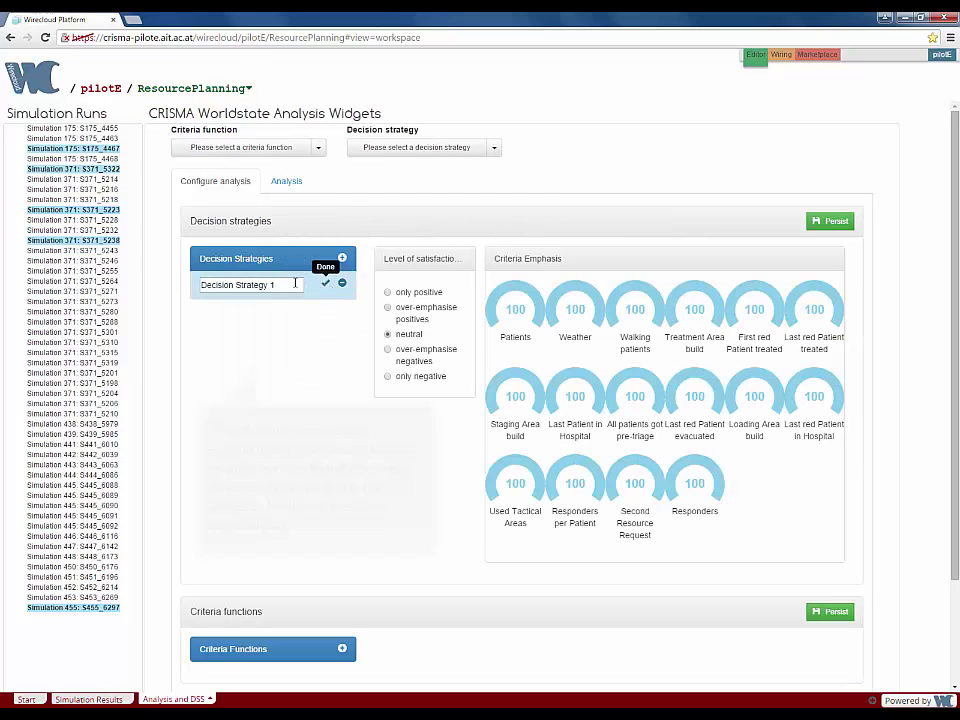
pyautogui.write('Patients')
pyautogui.press('Return')
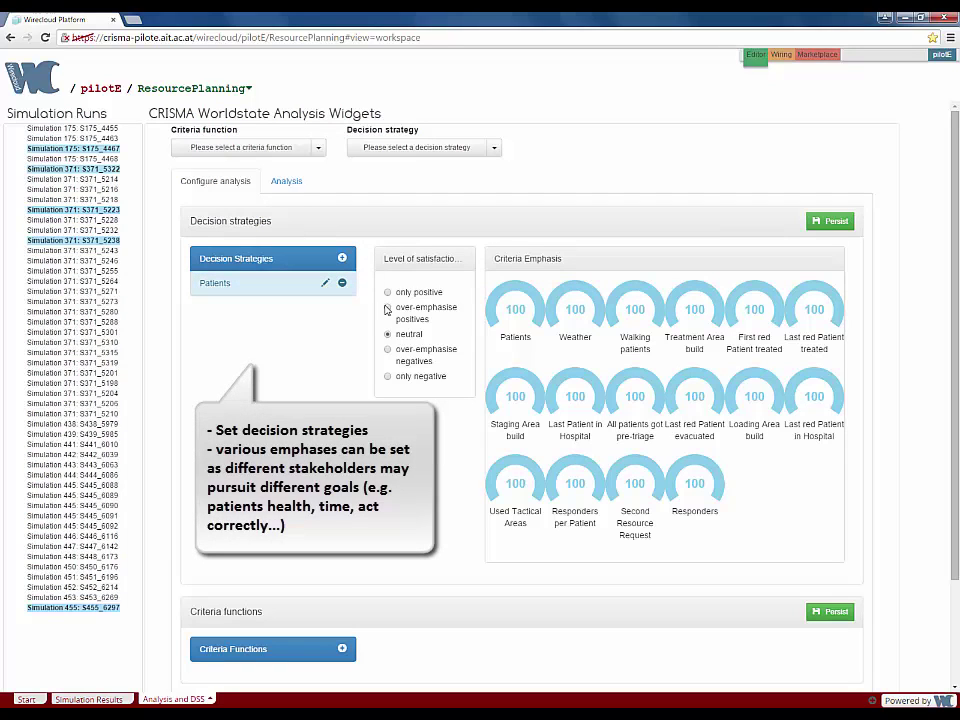
# Make Patients over-emphasise positives, with criteria emphasis 0 for Weather, 36 for Walking patients, 0 for Treatment Area build and 7 for Staging Area build.
pyautogui.click(587, 337)
pyautogui.moveTo(630, 295); pyautogui.dragTo(624, 292)
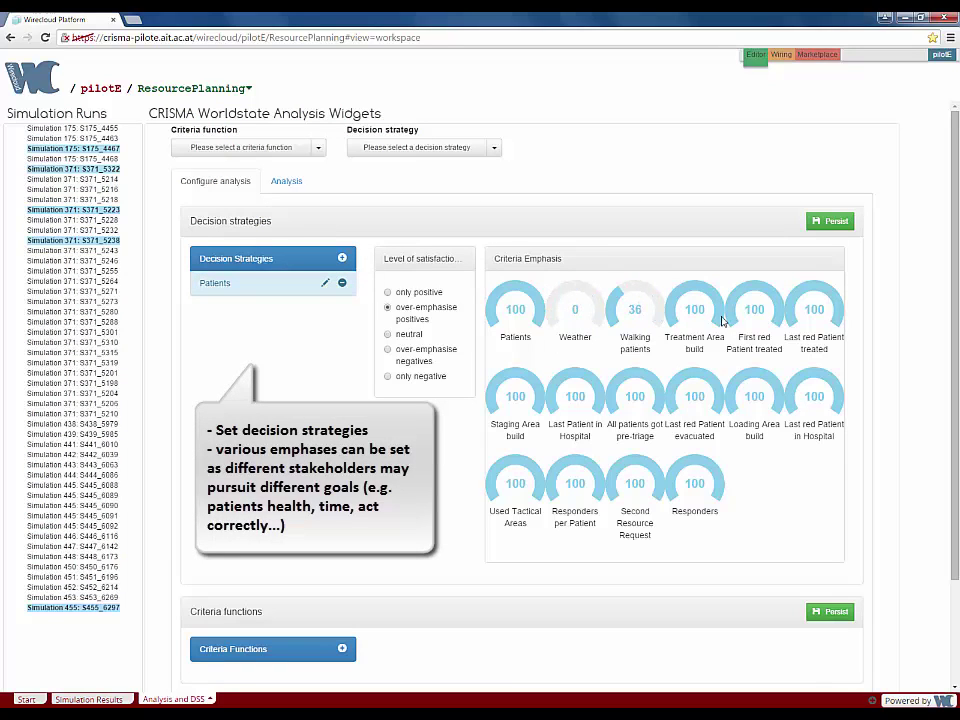
pyautogui.click(687, 320)
pyautogui.click(540, 420)
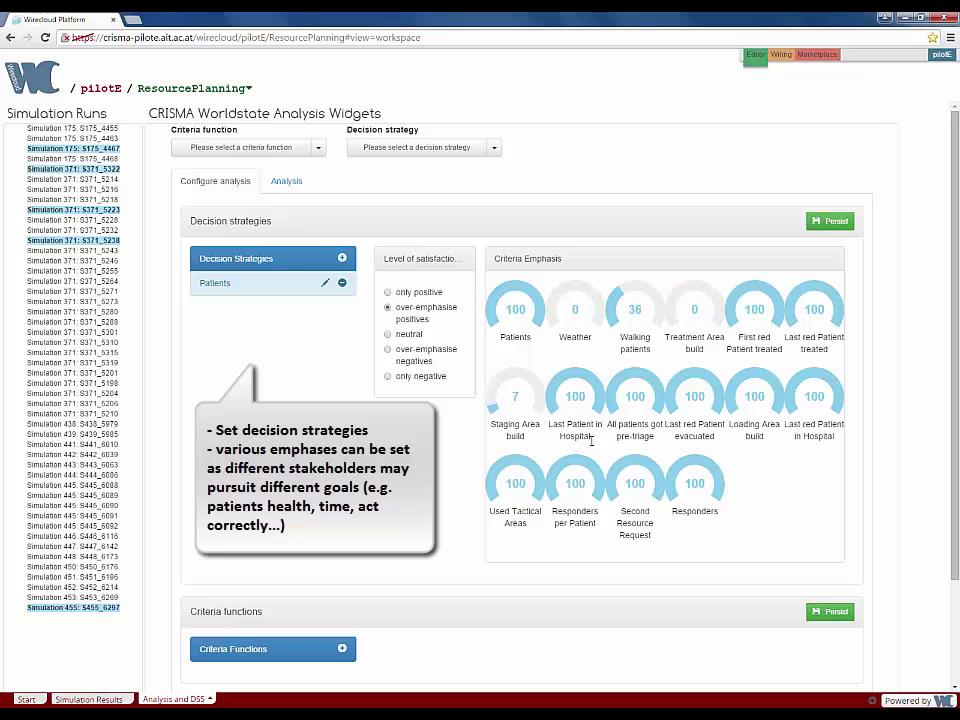
# Set the emphasis to 33 for All patients got pre-triage, 14 Loading Area build, 4 Used Tactical Areas, 53 Responders per Patient, 11 Second Resource Request, 50 Responders.
pyautogui.click(637, 400)
pyautogui.click(735, 401)
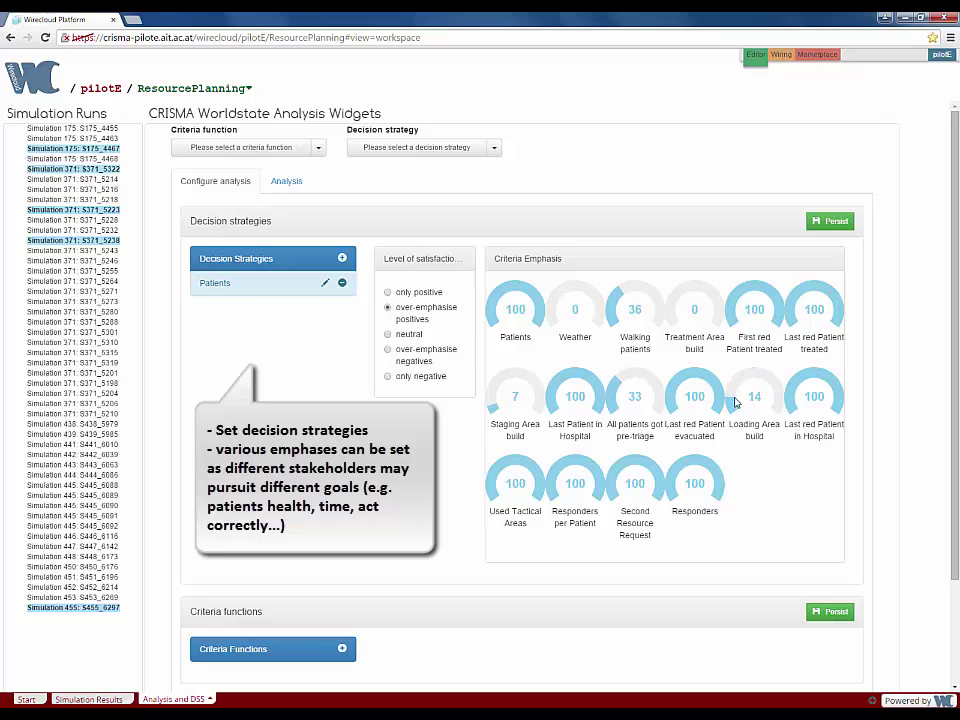
pyautogui.click(510, 488)
pyautogui.click(574, 484)
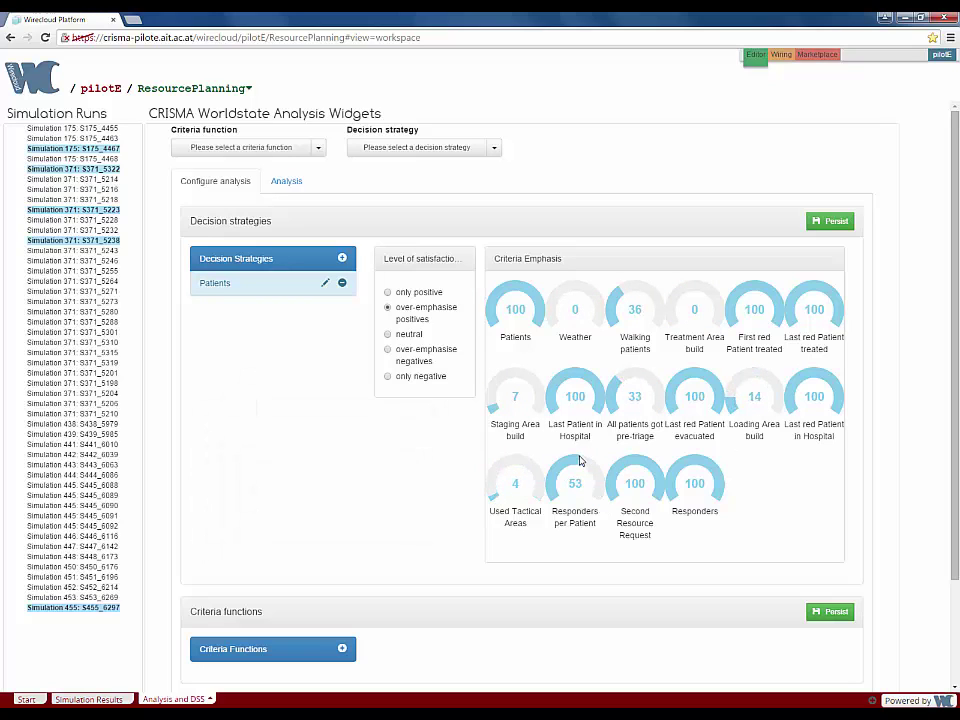
pyautogui.click(625, 478)
pyautogui.click(613, 496)
pyautogui.click(695, 461)
# Create a second decision strategy named "Time" with its level of satisfaction set to over-emphasise negatives.
pyautogui.click(342, 258)
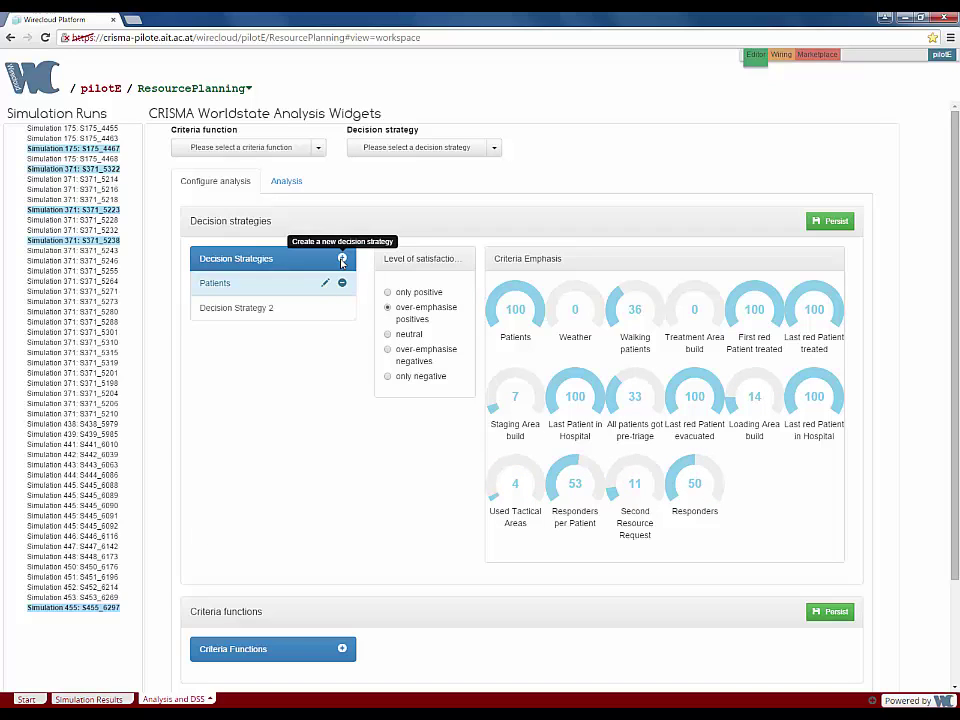
pyautogui.click(324, 308)
pyautogui.write('Time')
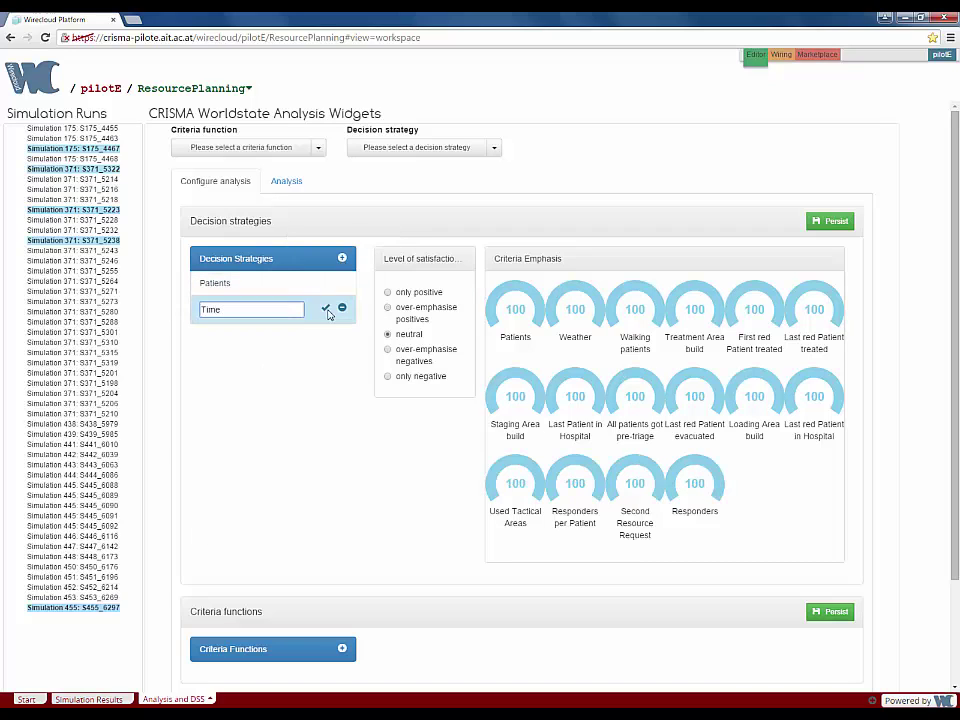
pyautogui.click(327, 307)
pyautogui.click(386, 350)
# For Time, set emphasis to 4 for Patients, 13 Weather, 0 Walking patients, 29 Treatment Area build, 15 First red Patient treated, 39 Staging Area build.
pyautogui.click(494, 324)
pyautogui.click(551, 319)
pyautogui.click(613, 326)
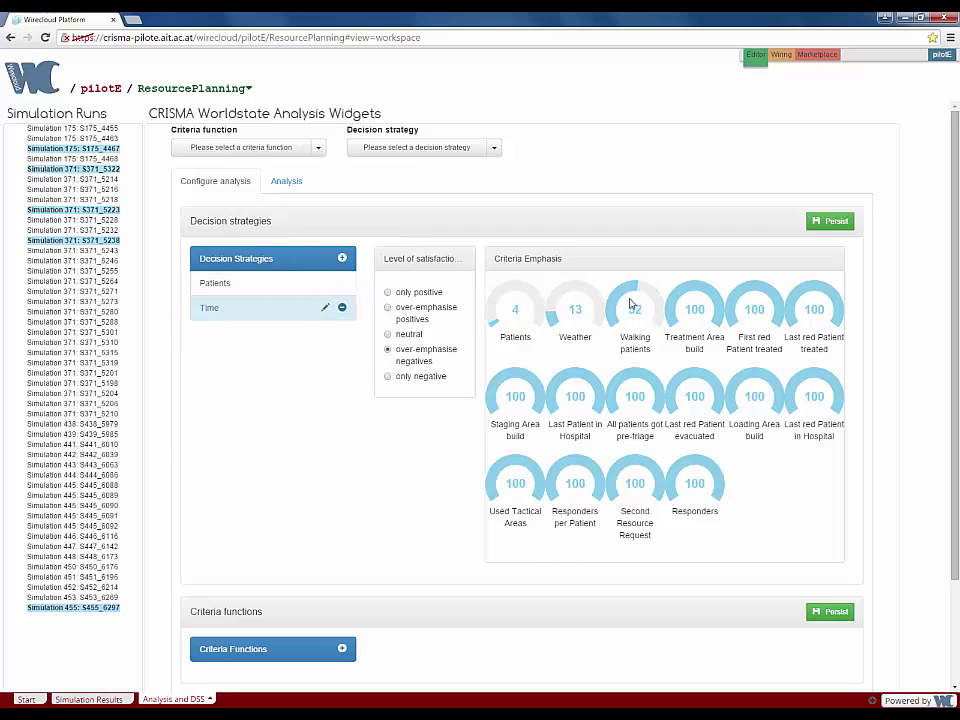
pyautogui.click(681, 293)
pyautogui.click(675, 300)
pyautogui.click(746, 289)
pyautogui.click(732, 312)
pyautogui.click(501, 381)
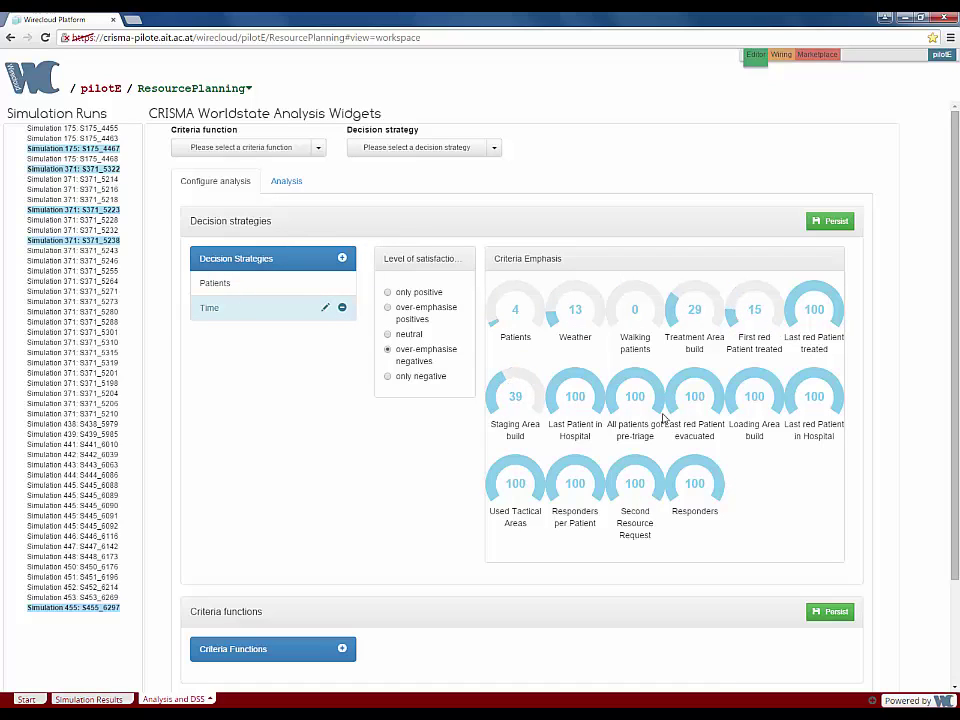
# For Time, set emphasis to 9 for pre-triage and Loading Area build, 8 for Responders, 0 for Used Tactical Areas, Responders per Patient and Second Resource Request.
pyautogui.click(614, 403)
pyautogui.click(745, 419)
pyautogui.click(495, 476)
pyautogui.click(499, 500)
pyautogui.click(559, 500)
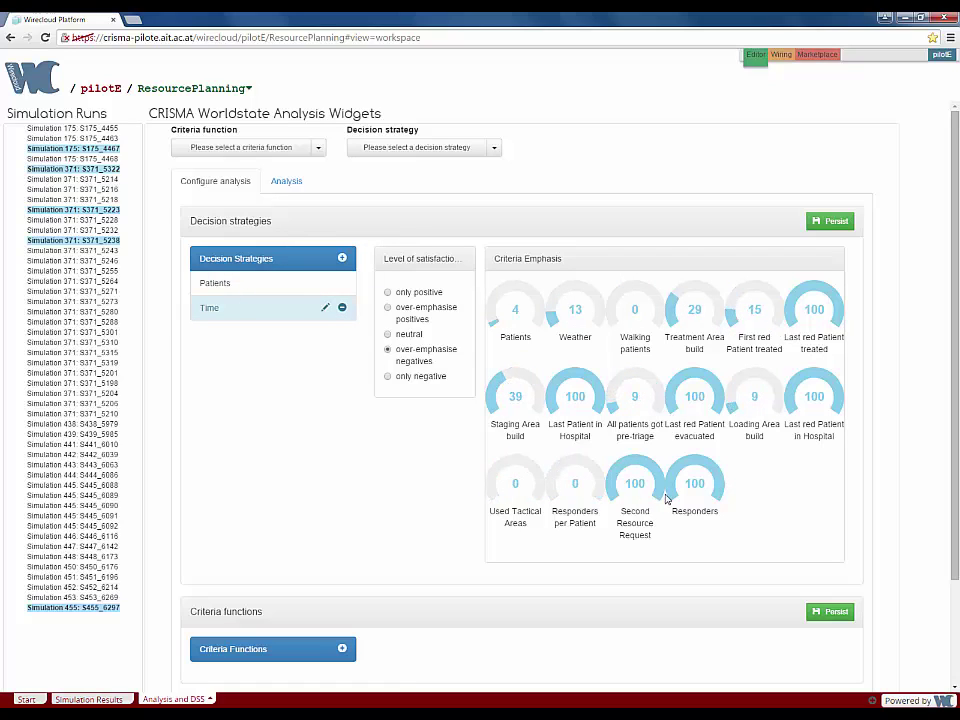
pyautogui.click(619, 500)
# Create a third decision strategy and name it "act correctly".
pyautogui.click(342, 258)
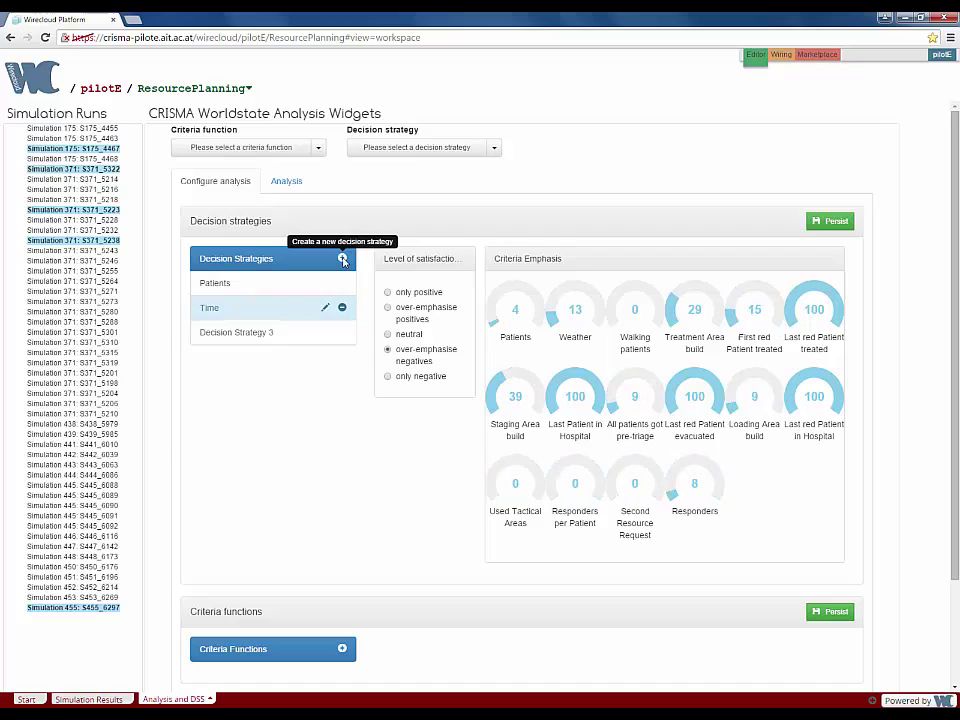
pyautogui.click(325, 333)
pyautogui.write('act correctly')
pyautogui.click(325, 332)
# Set emphasis to 11 for Patients and First red Patient treated, 0 for Weather and Walking patients, 39 for Last red Patient evacuated, 24 for Last red Patient in Hospital.
pyautogui.click(494, 320)
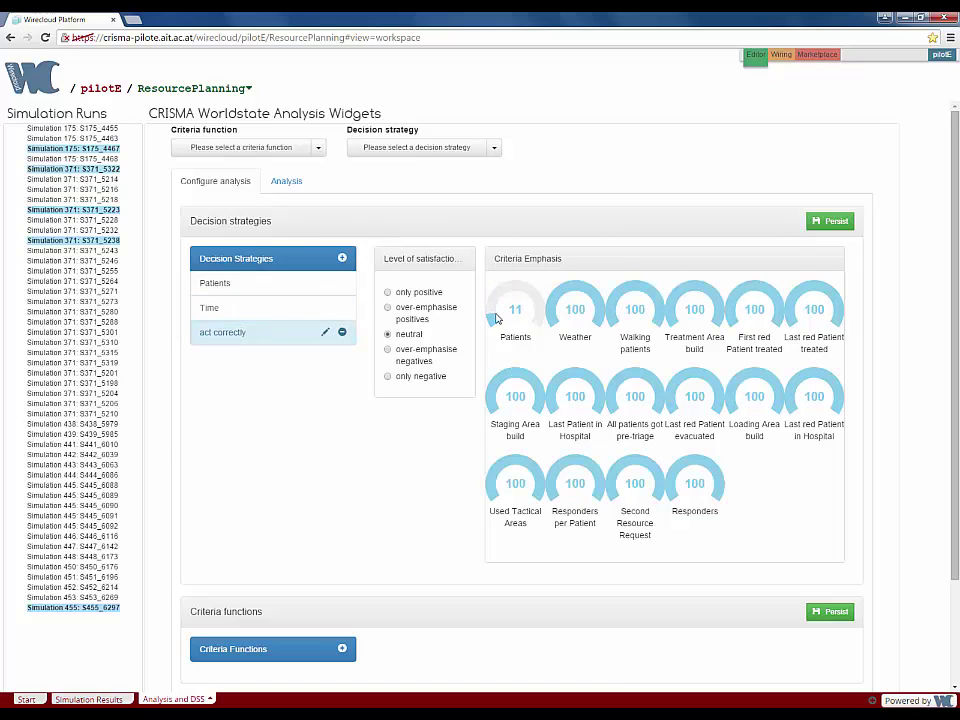
pyautogui.click(553, 322)
pyautogui.click(605, 316)
pyautogui.click(620, 324)
pyautogui.click(733, 321)
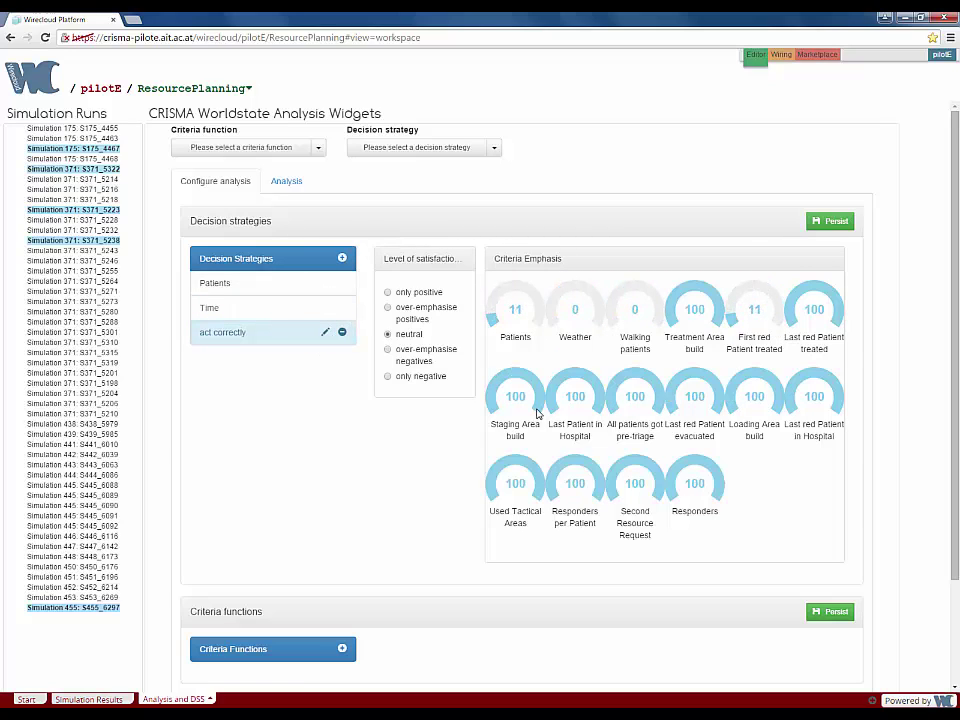
pyautogui.click(679, 384)
pyautogui.click(776, 416)
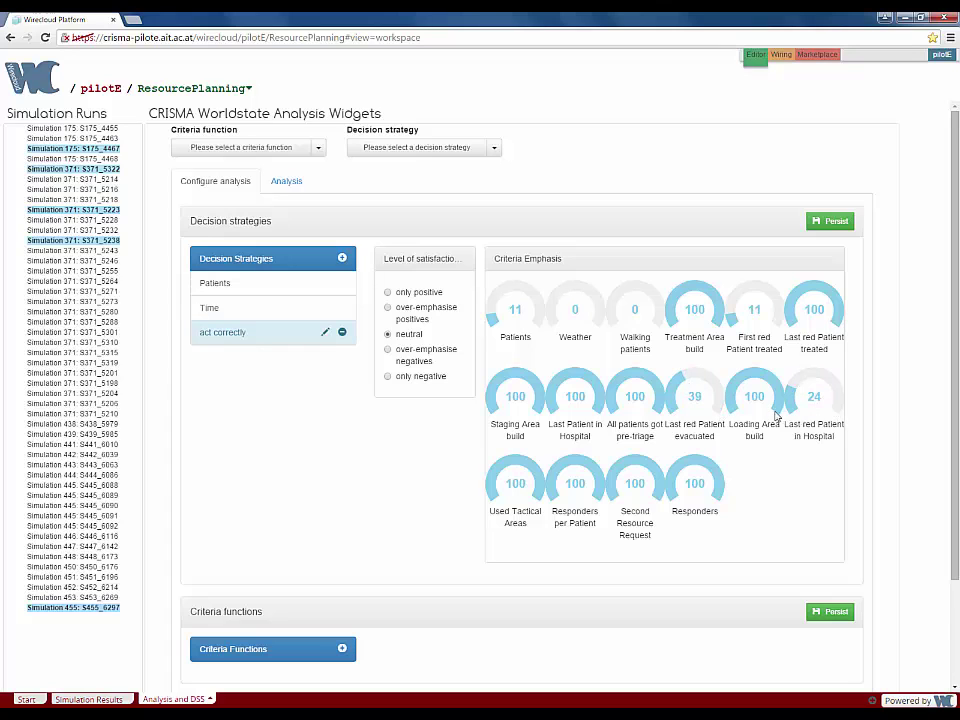
# Create a criteria function and set the Patients indicator value to 1 for 0% satisfaction and 6 for 100%.
pyautogui.scroll(-2, 886, 403)
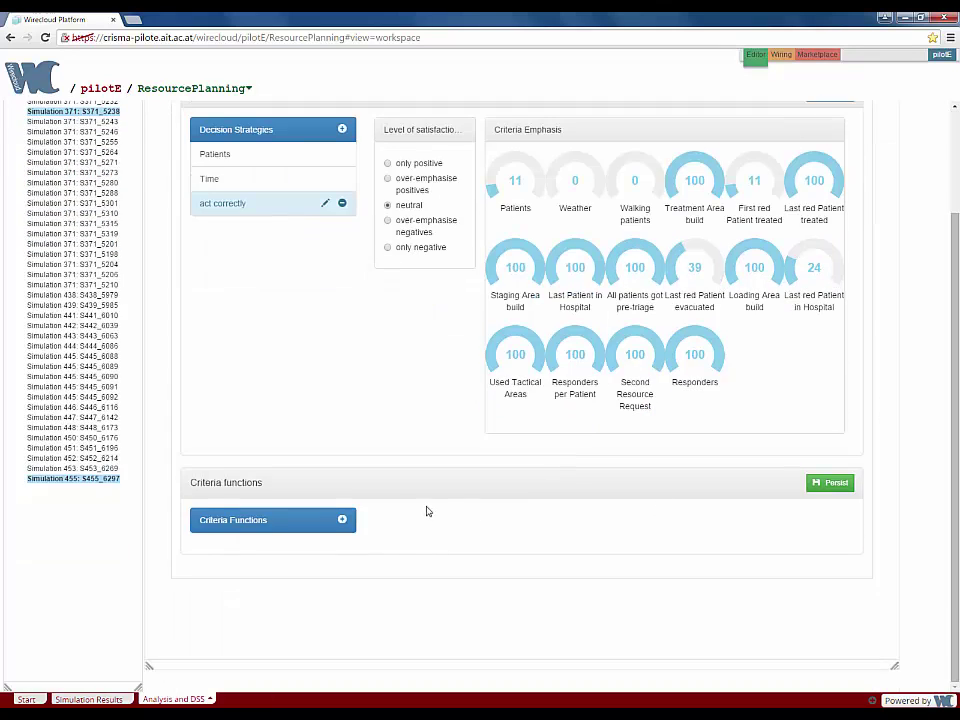
pyautogui.click(342, 520)
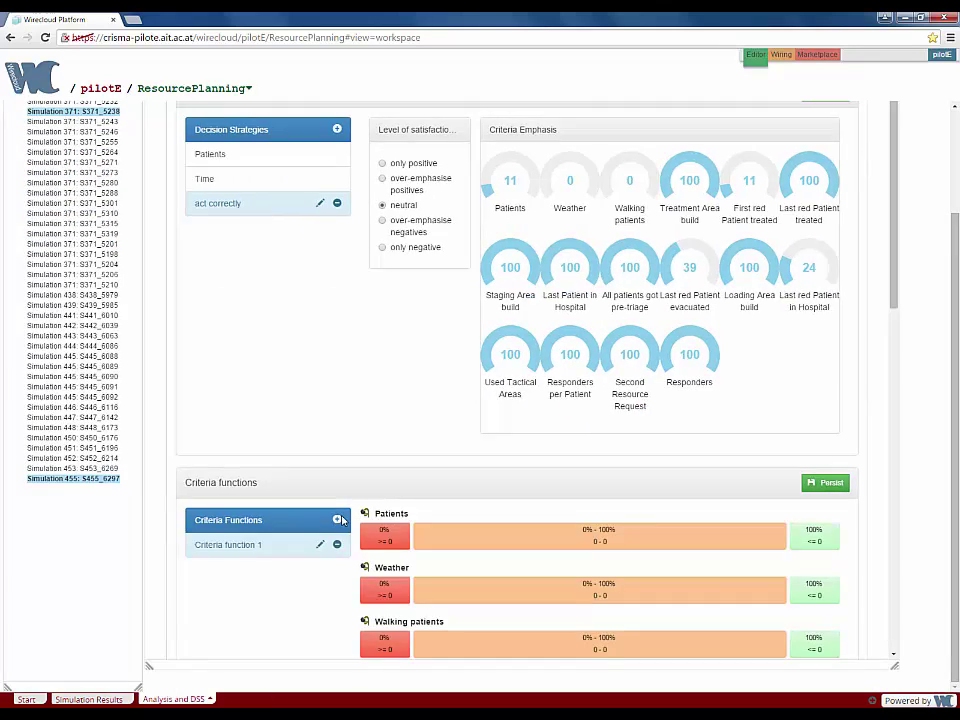
pyautogui.scroll(-4, 341, 521)
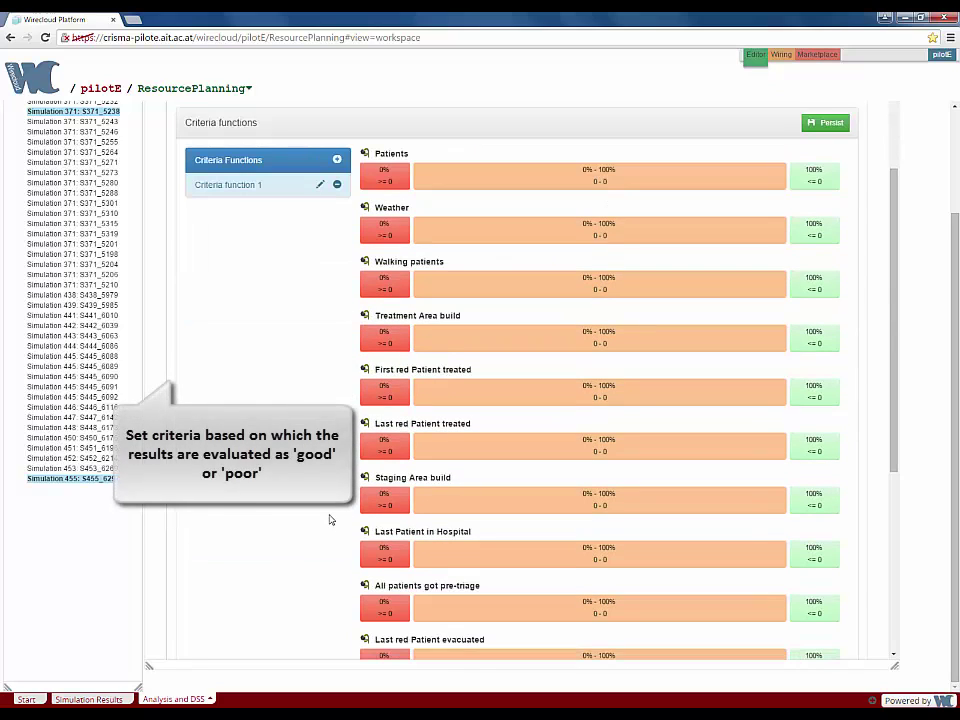
pyautogui.click(395, 186)
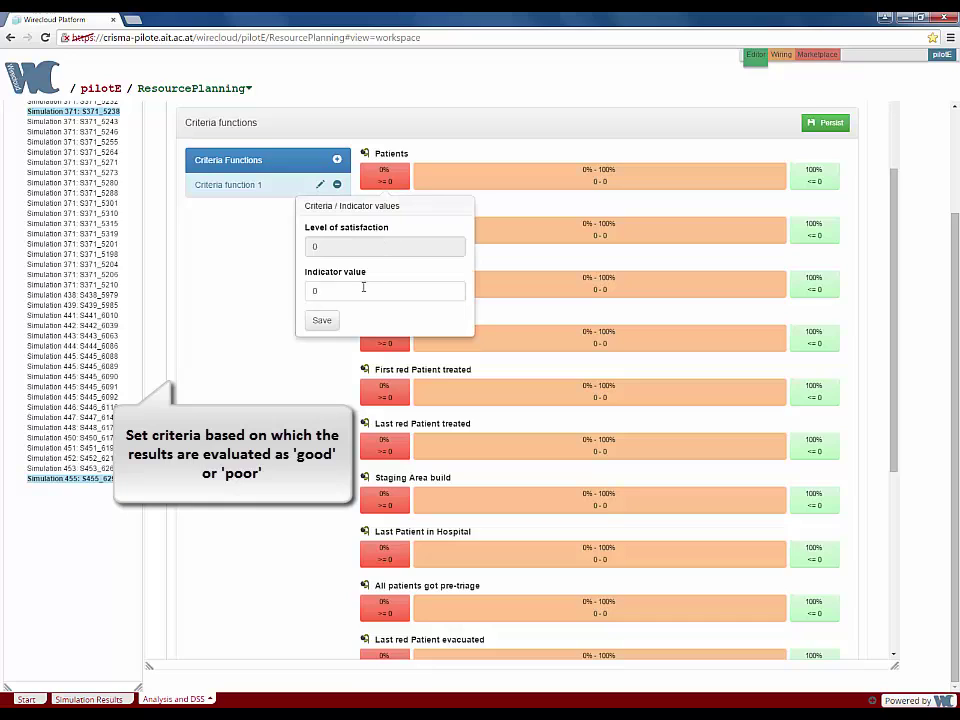
pyautogui.moveTo(363, 287); pyautogui.dragTo(305, 293)
pyautogui.write('1')
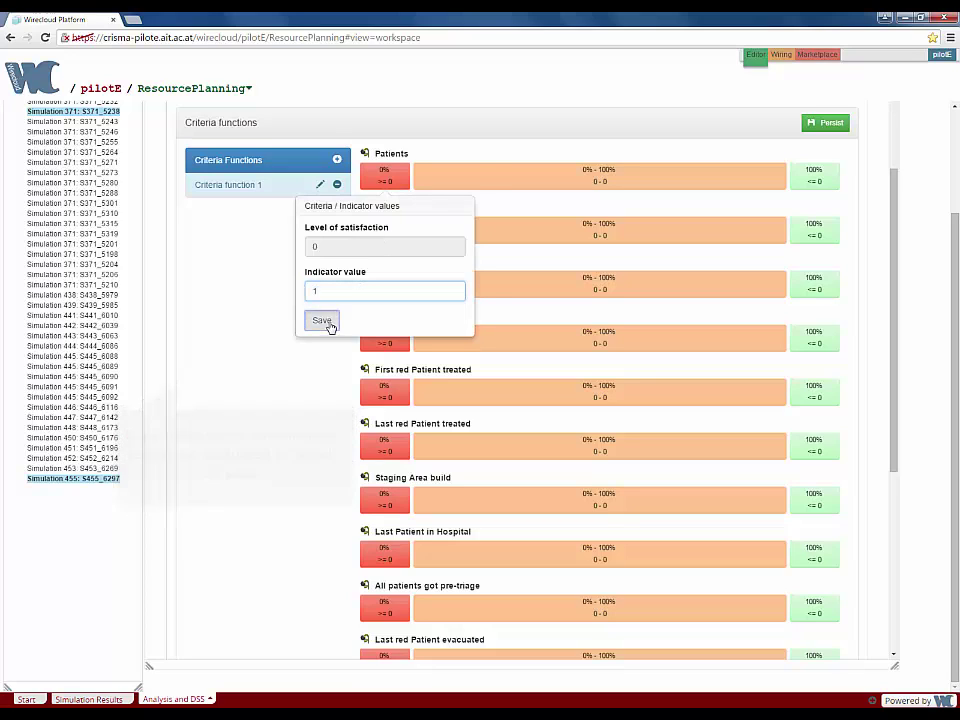
pyautogui.click(327, 322)
pyautogui.click(813, 177)
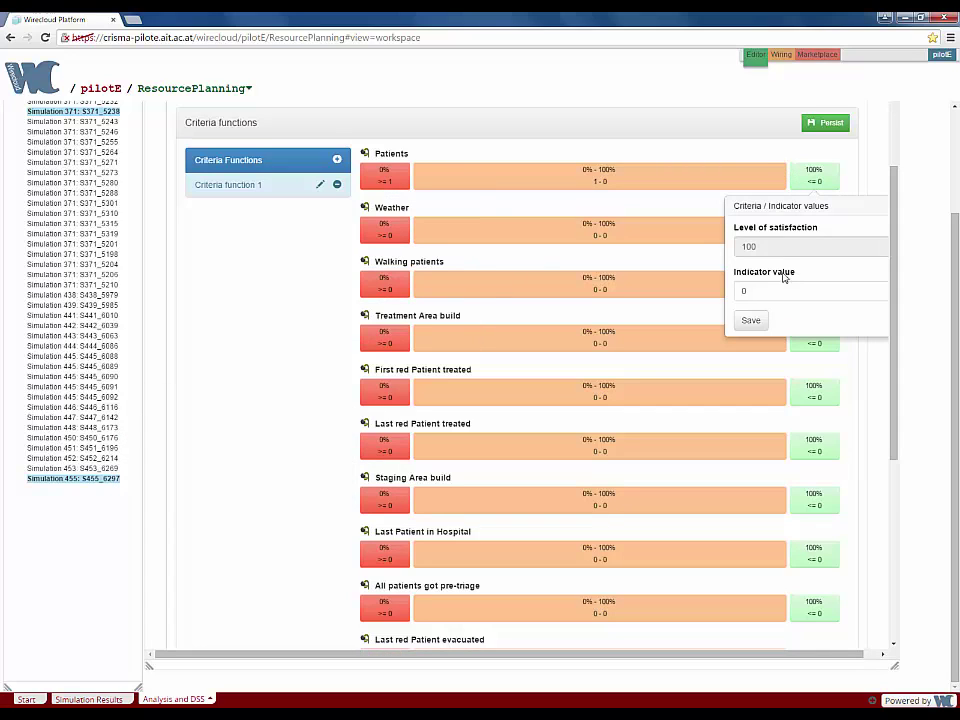
pyautogui.moveTo(768, 293); pyautogui.dragTo(696, 299)
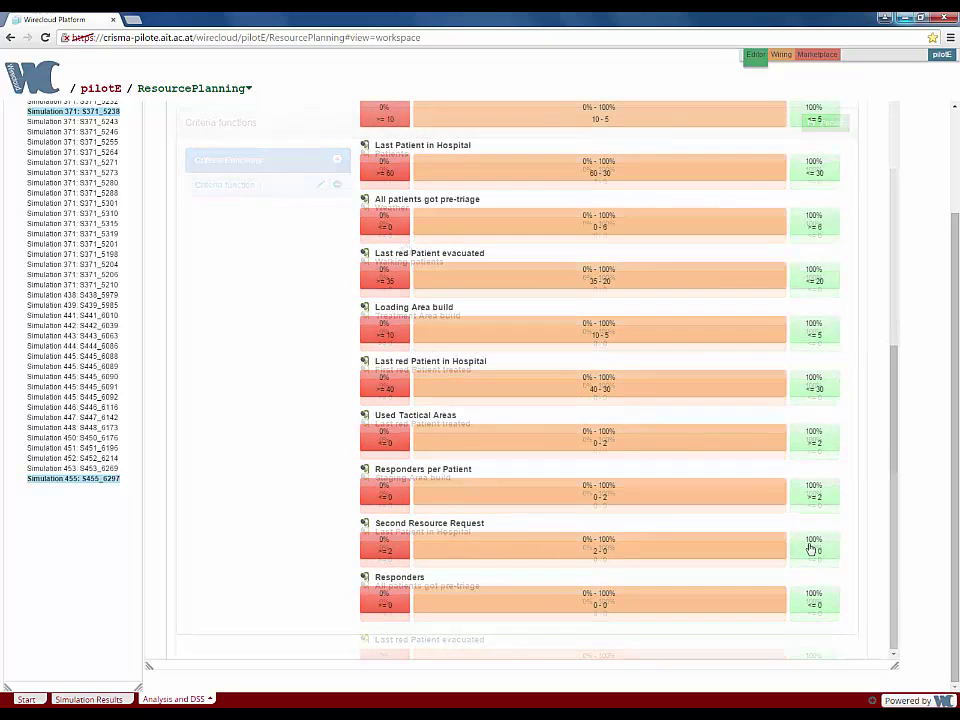
# Set the Second Resource Request indicator value for 100% satisfaction to 5.
pyautogui.click(813, 549)
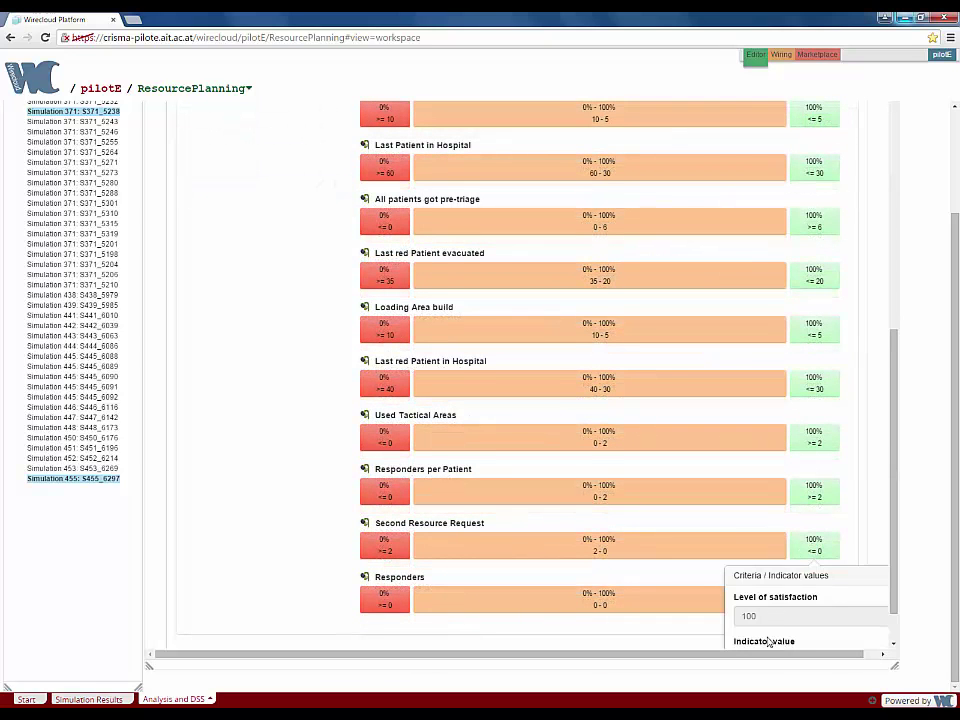
pyautogui.scroll(-1, 752, 640)
pyautogui.moveTo(754, 604); pyautogui.dragTo(726, 614)
pyautogui.write('5')
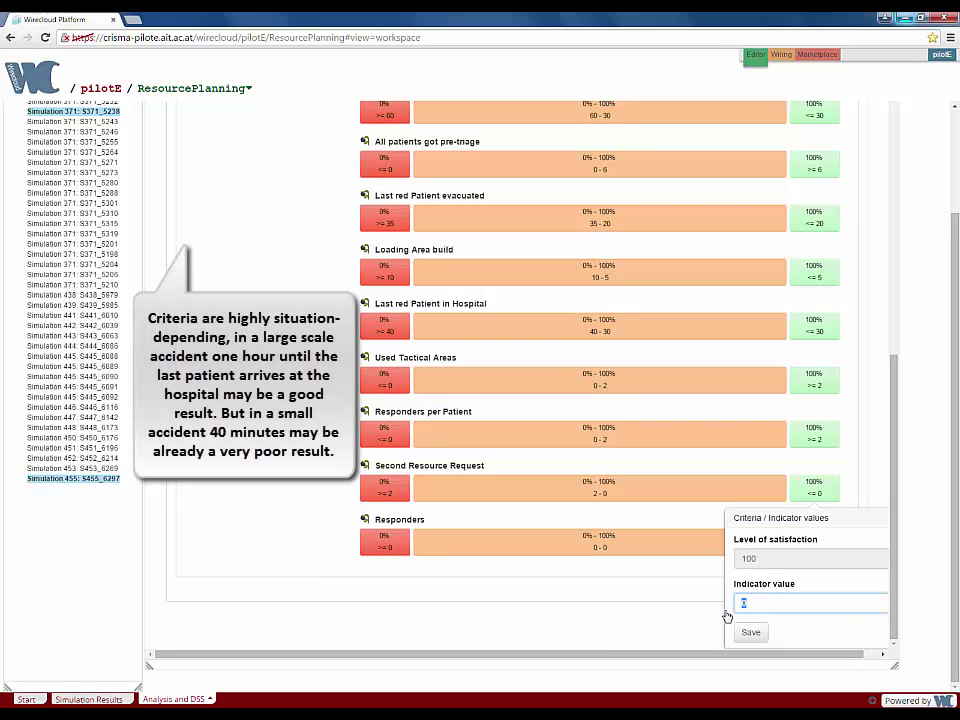
pyautogui.click(749, 631)
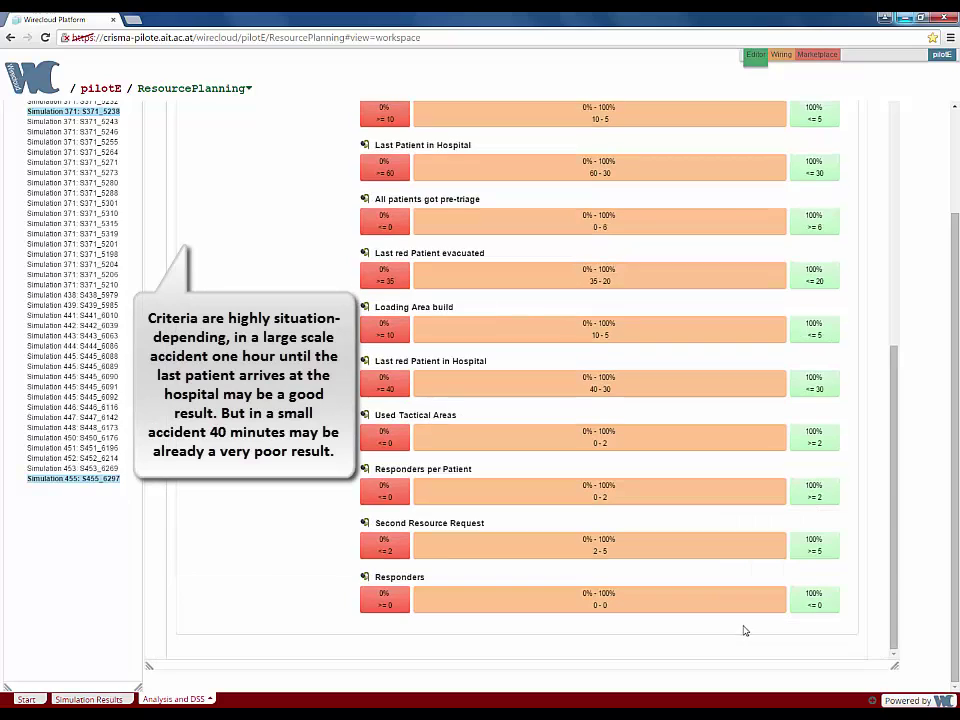
# Set the Responders indicator value for 0% satisfaction to 4.
pyautogui.click(379, 605)
pyautogui.scroll(-2, 378, 606)
pyautogui.moveTo(377, 606); pyautogui.dragTo(284, 606)
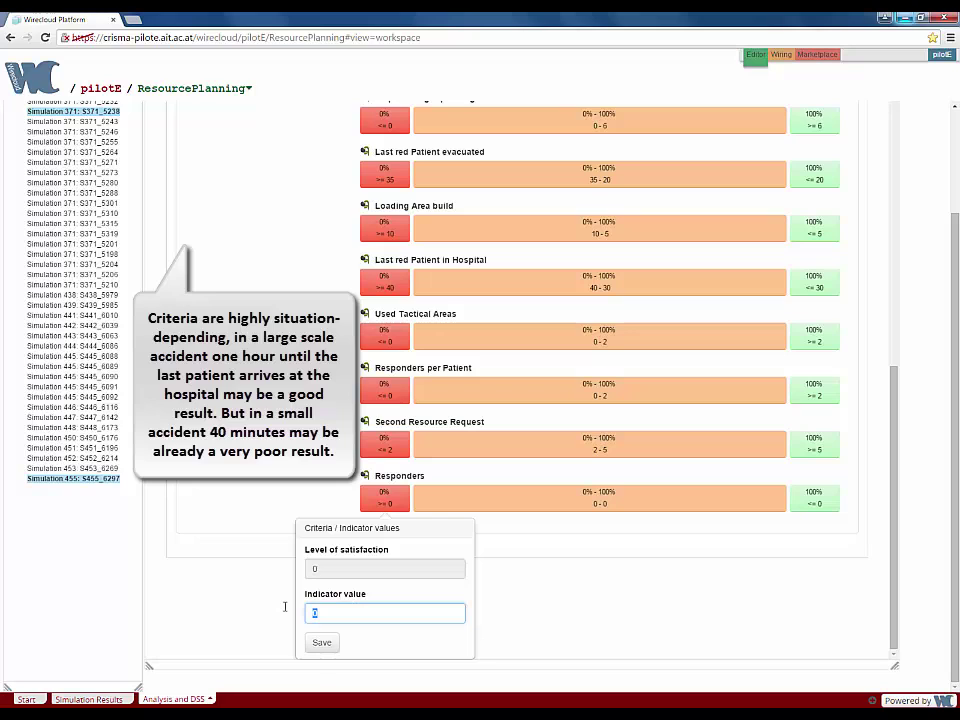
pyautogui.write('4')
pyautogui.click(321, 642)
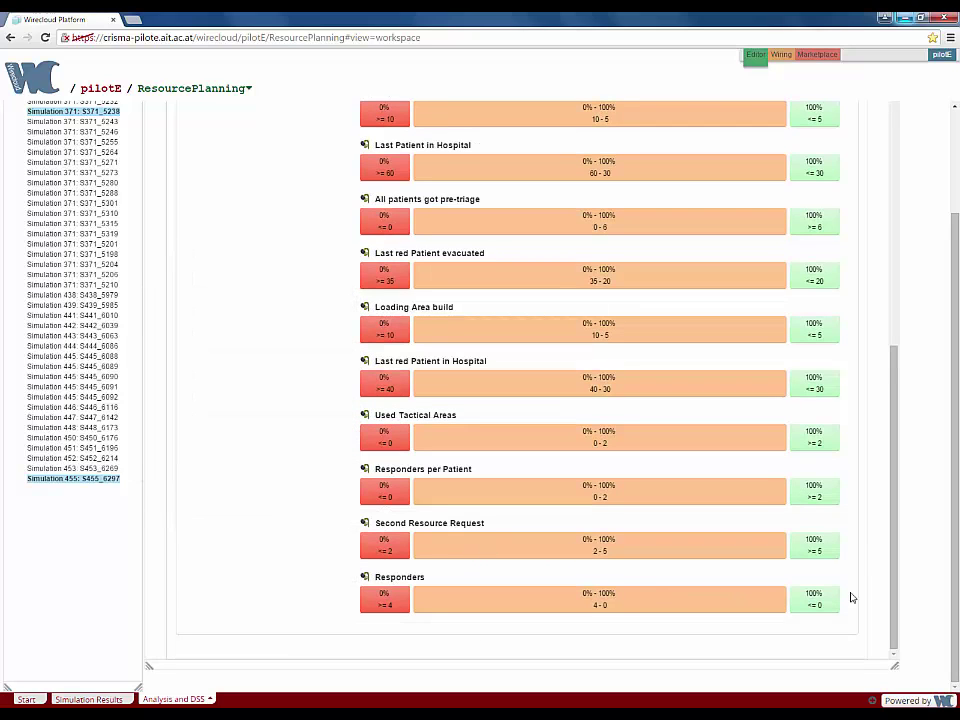
# Set the Responders indicator value for 100% satisfaction to 12.
pyautogui.click(815, 603)
pyautogui.scroll(-2, 712, 612)
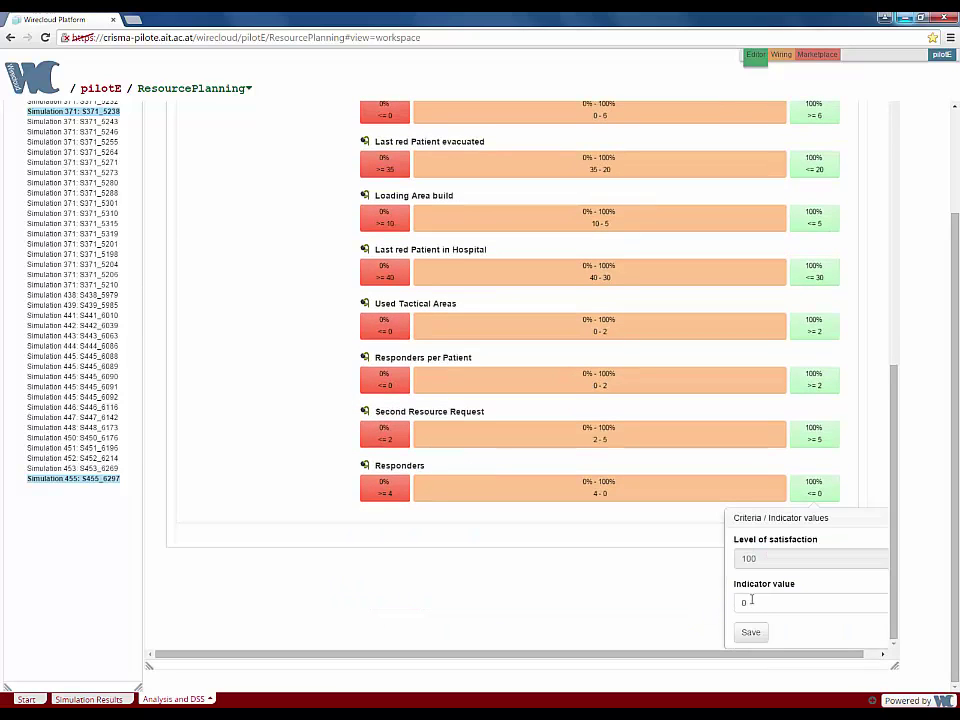
pyautogui.moveTo(751, 600); pyautogui.dragTo(736, 601)
pyautogui.write('12')
pyautogui.click(751, 632)
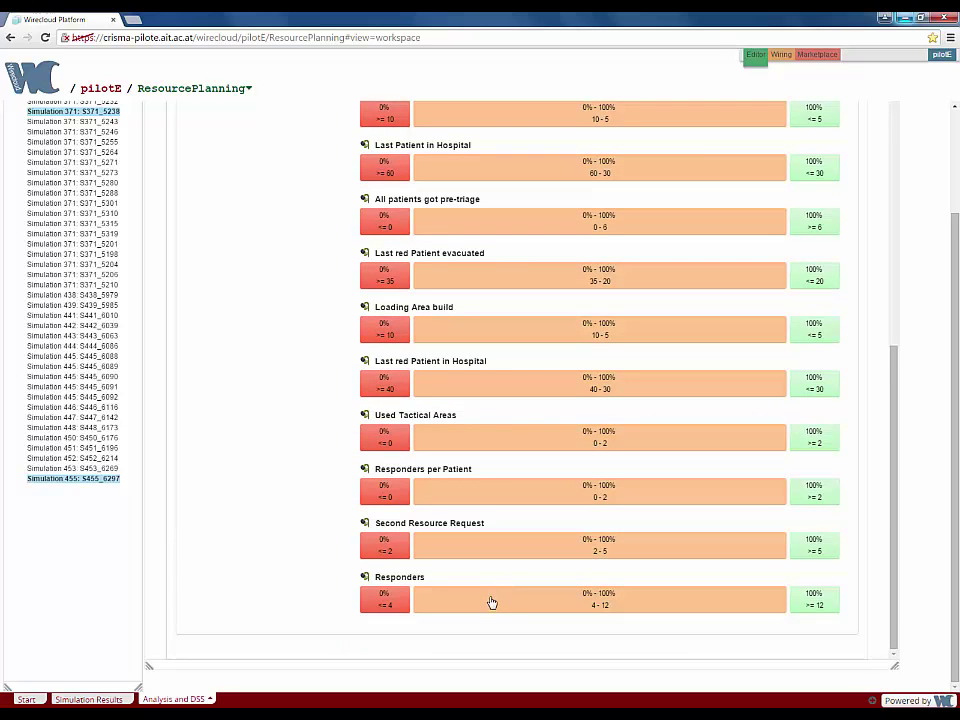
# Add a Responders interval at satisfaction level 25 with indicator value 7, and persist the criteria functions.
pyautogui.click(506, 605)
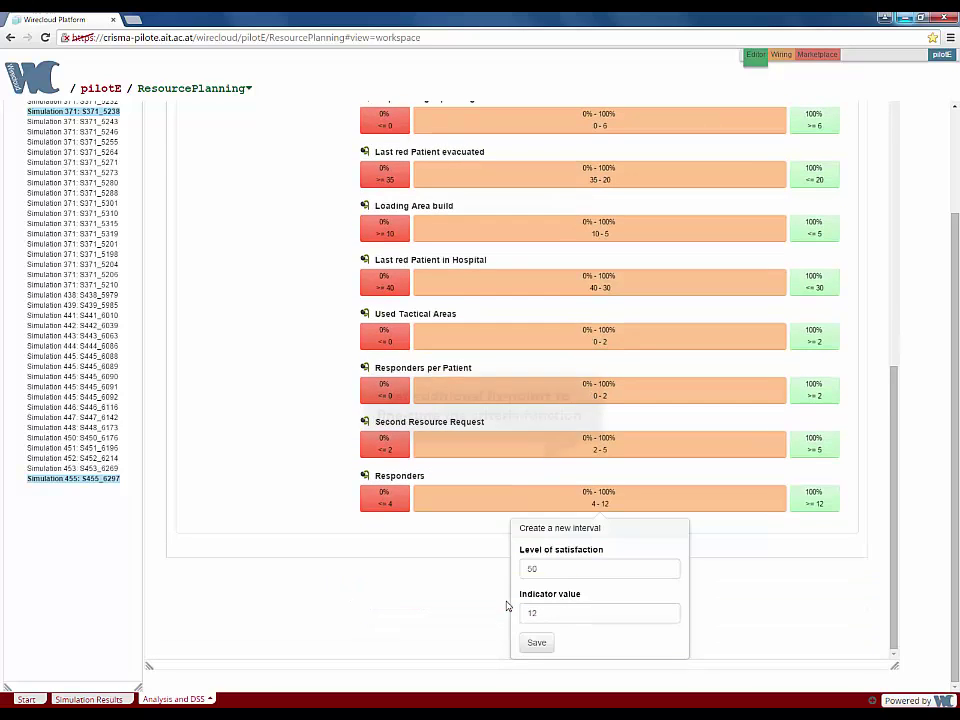
pyautogui.click(539, 568)
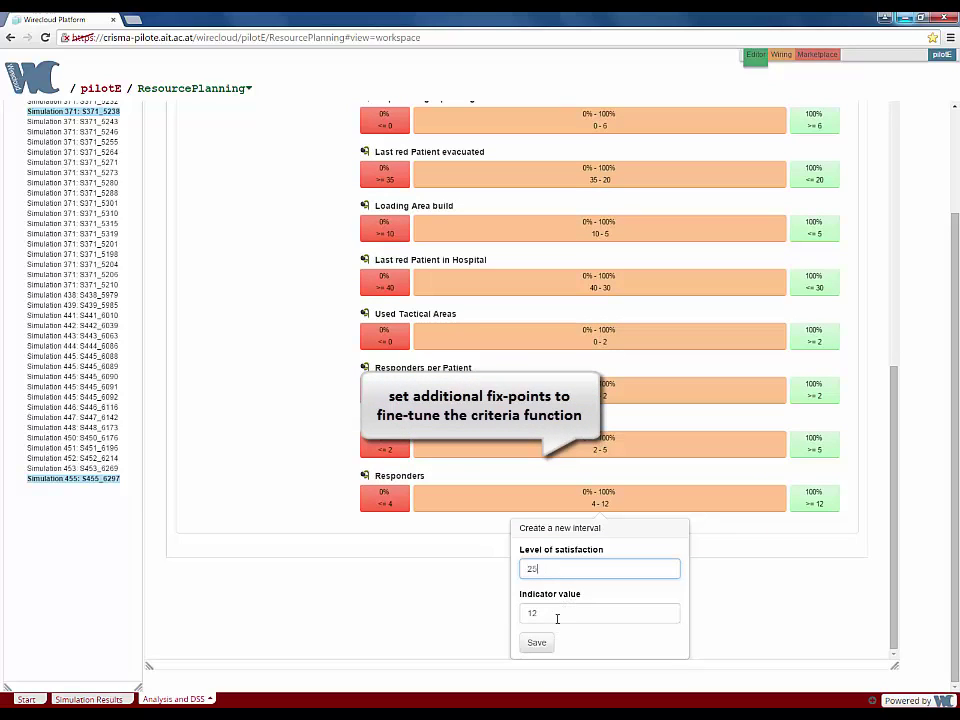
pyautogui.click(531, 613)
pyautogui.write('7')
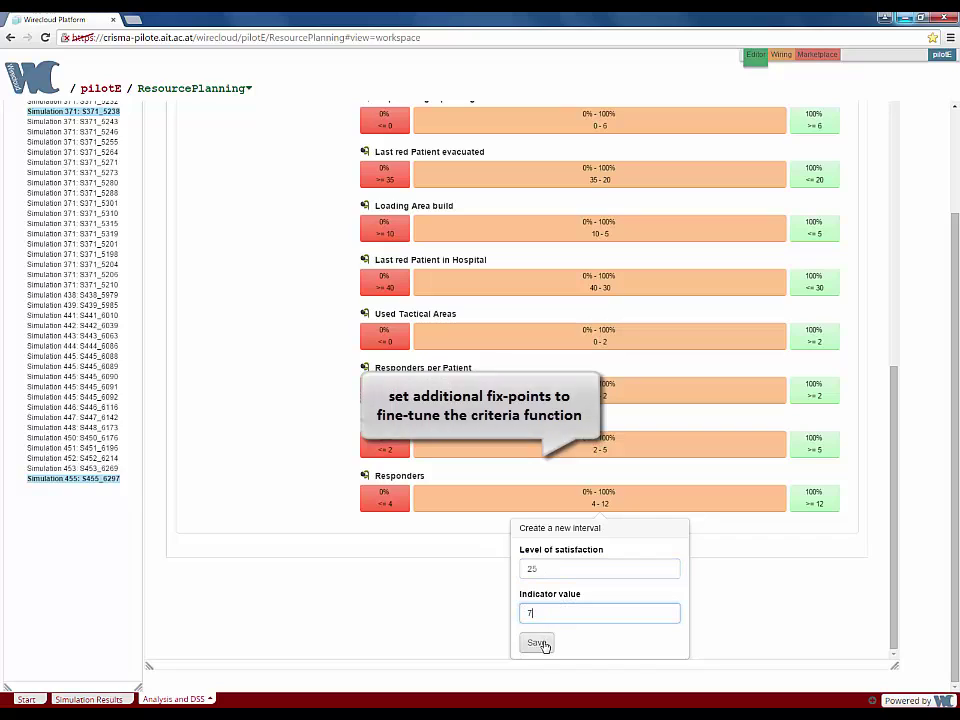
pyautogui.click(540, 642)
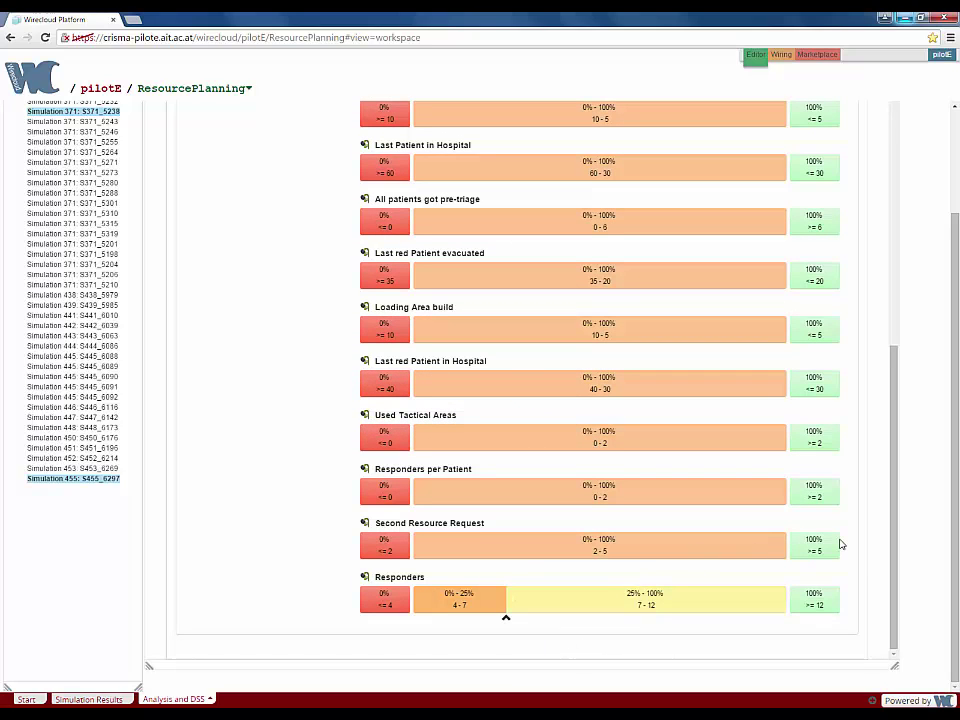
pyautogui.scroll(7, 840, 544)
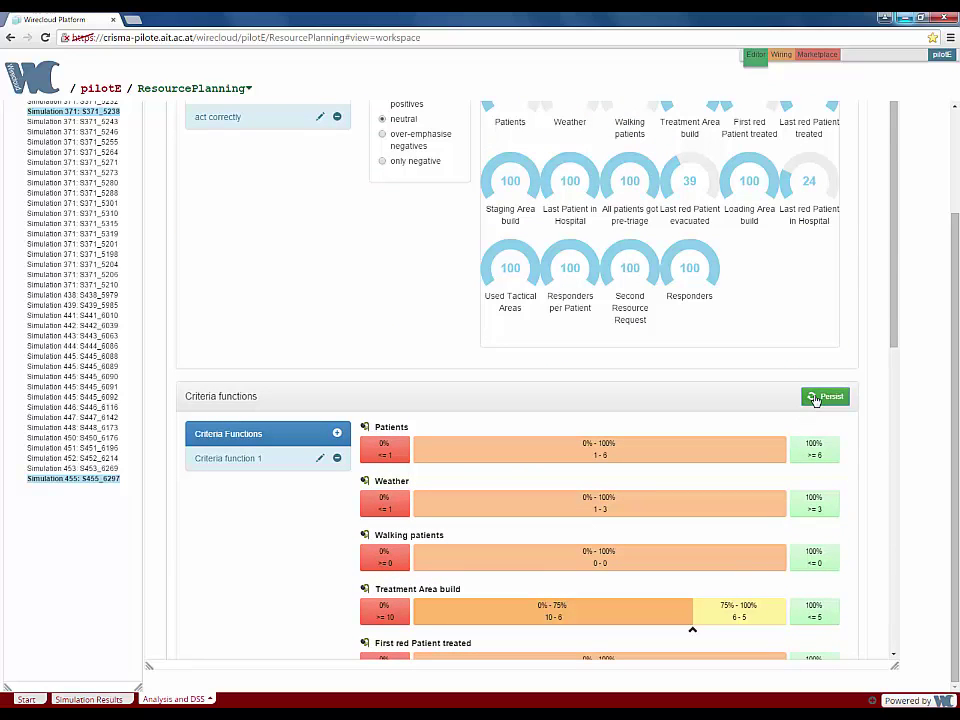
# Open the analysis with Criteria function 1 and the Patients strategy, and expand the worldstate ranking table to include criteria values and criteria radars.
pyautogui.scroll(3, 815, 399)
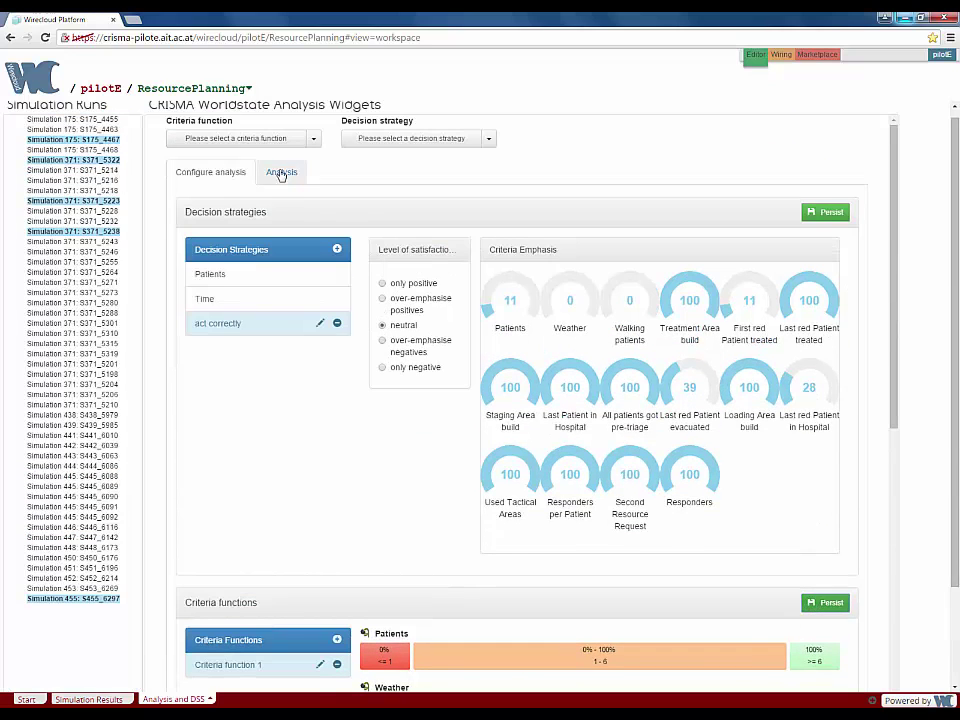
pyautogui.click(281, 174)
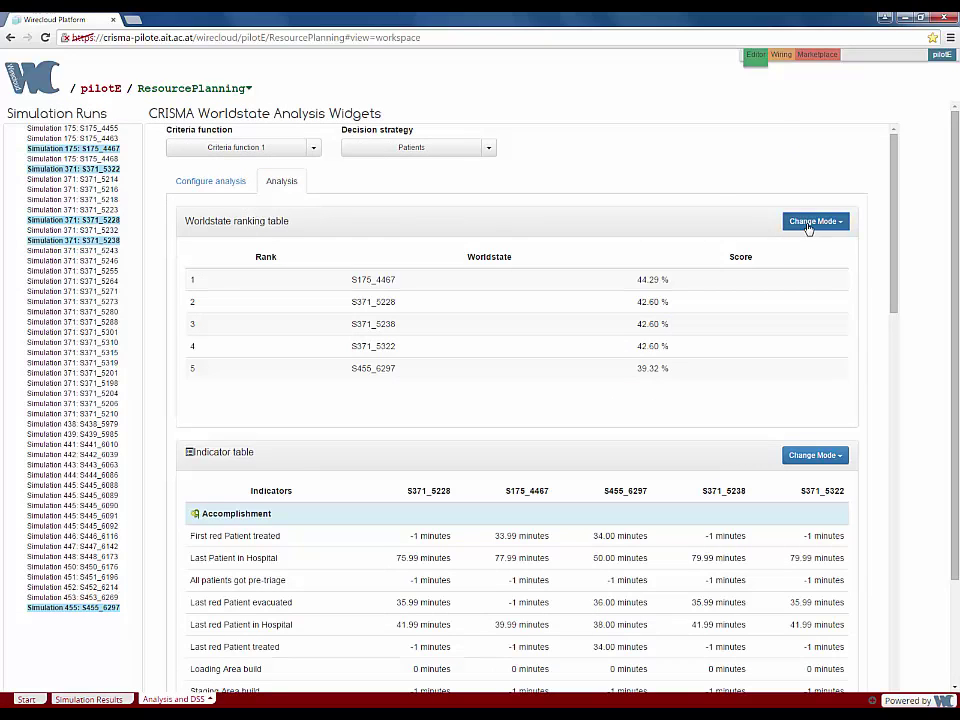
pyautogui.click(808, 223)
pyautogui.click(794, 243)
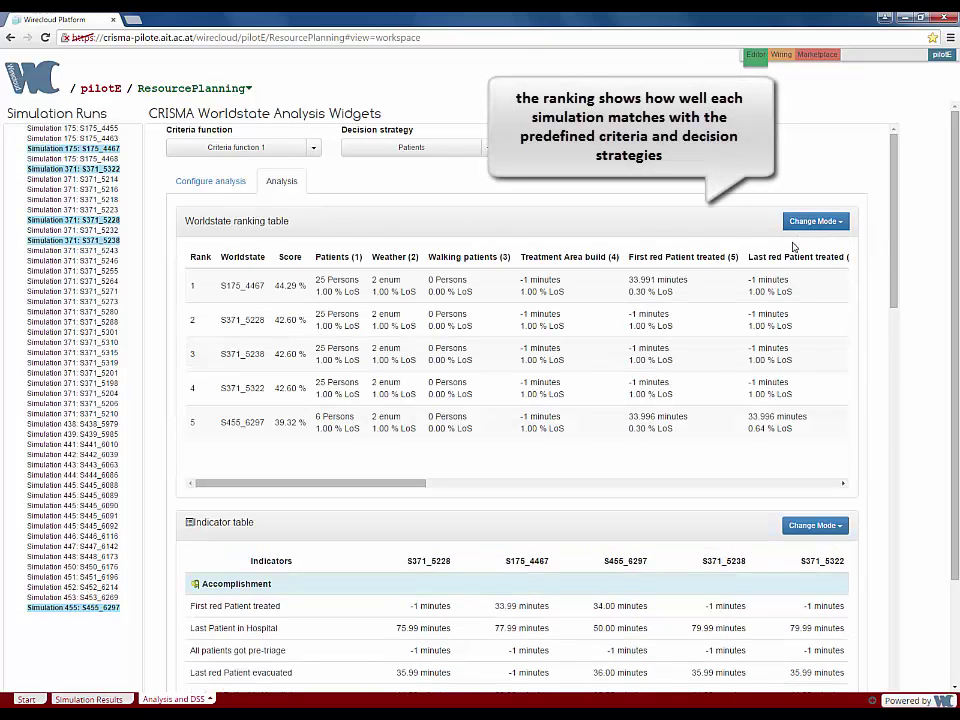
pyautogui.click(794, 256)
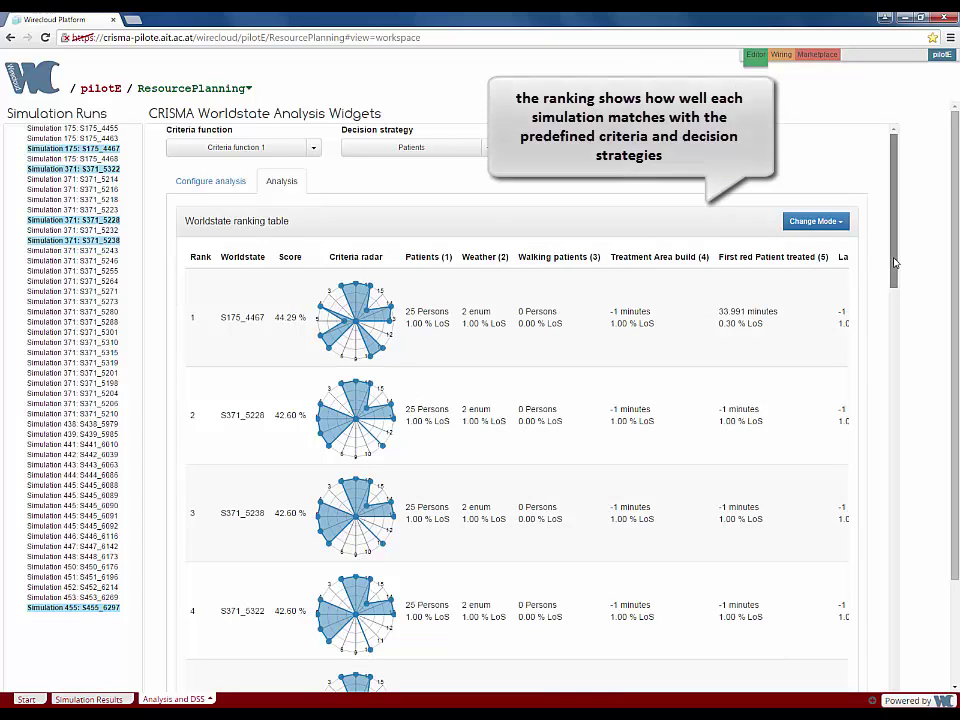
# Examine the enlarged criteria radar of worldstate S175_4467 and switch the decision strategy to "act correctly".
pyautogui.moveTo(890, 262)
pyautogui.mouseDown()
pyautogui.moveTo(898, 297)
pyautogui.moveTo(896, 257)
pyautogui.mouseUp()
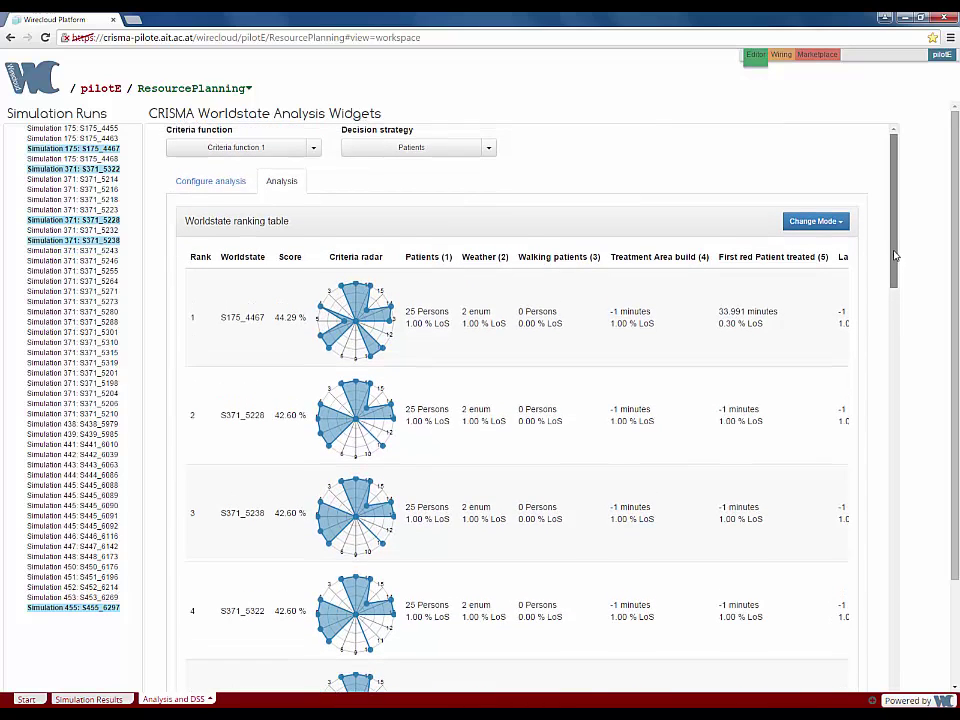
pyautogui.click(373, 328)
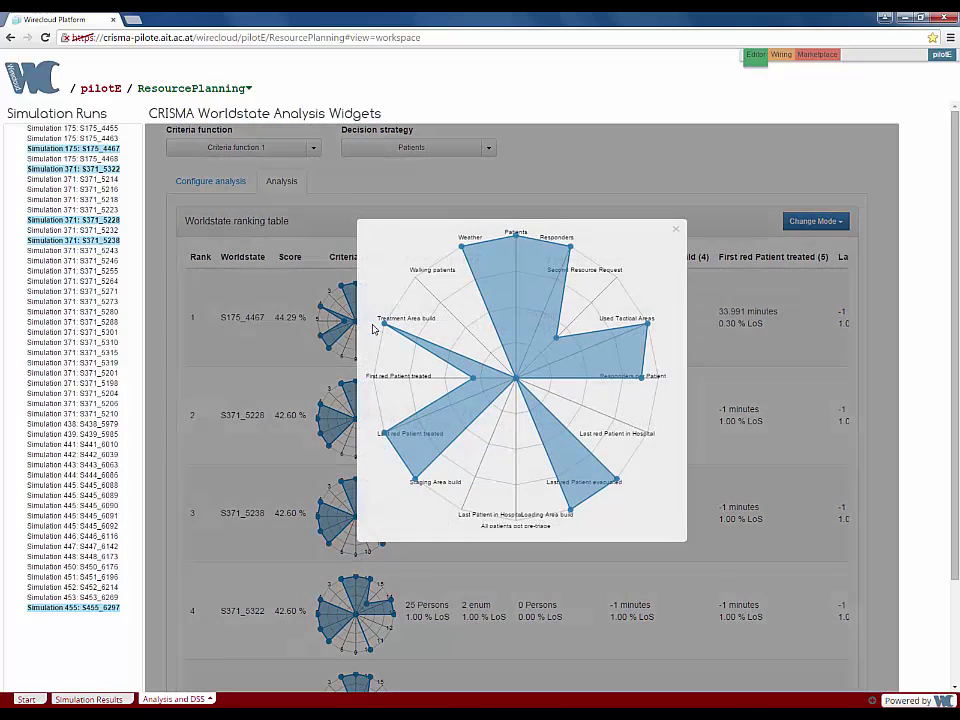
pyautogui.click(674, 234)
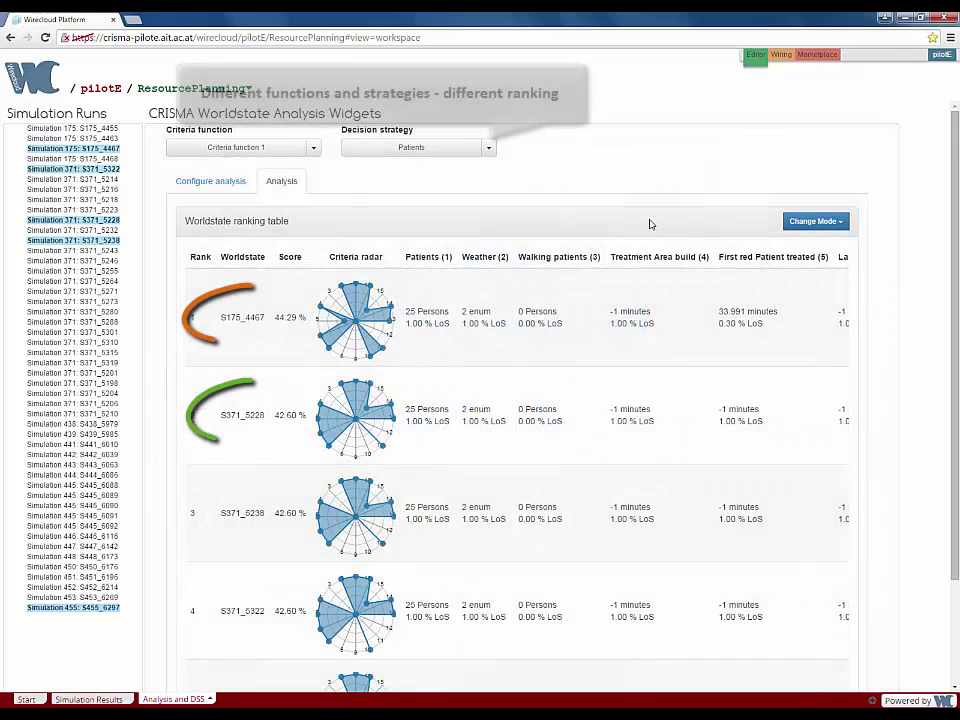
pyautogui.click(489, 148)
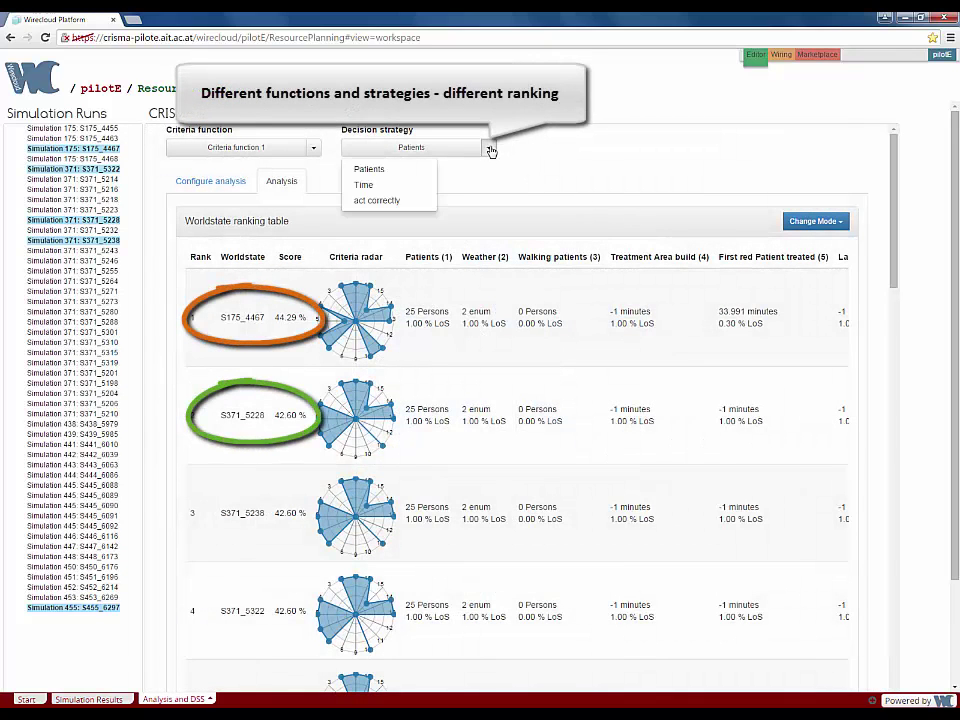
pyautogui.click(405, 204)
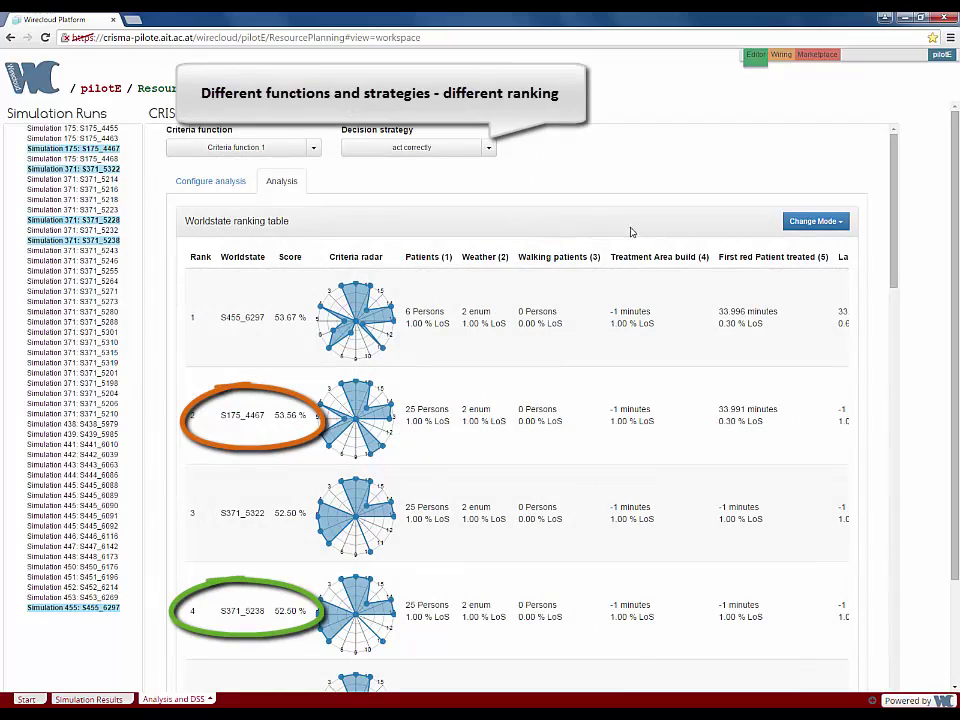
# Switch the indicator table to Criteria mode to show each simulation's level of satisfaction.
pyautogui.moveTo(889, 268); pyautogui.dragTo(896, 436)
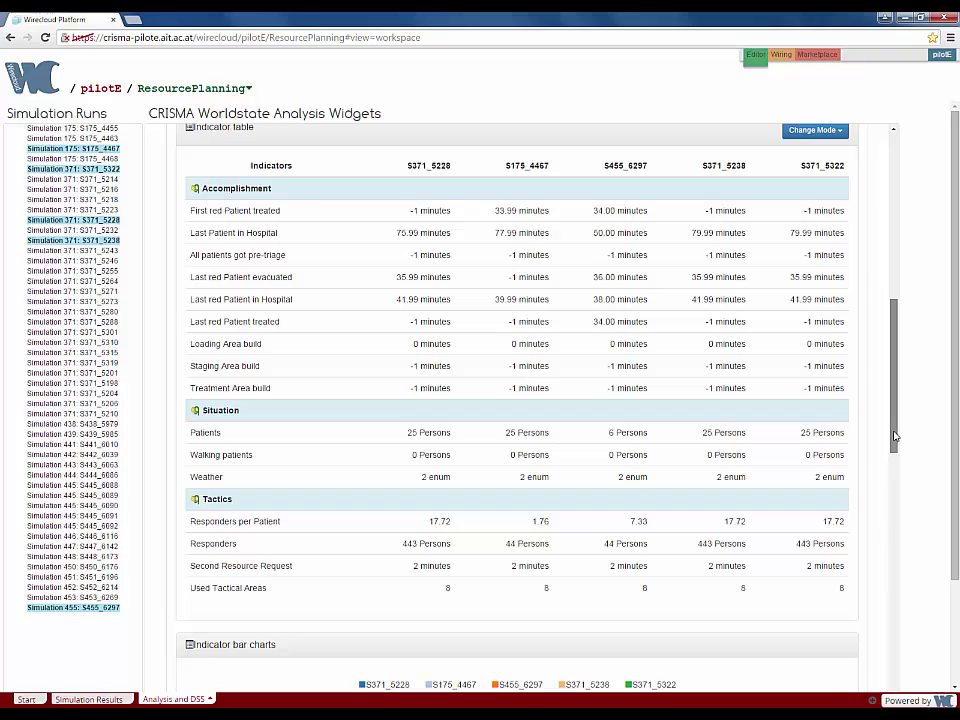
pyautogui.click(815, 132)
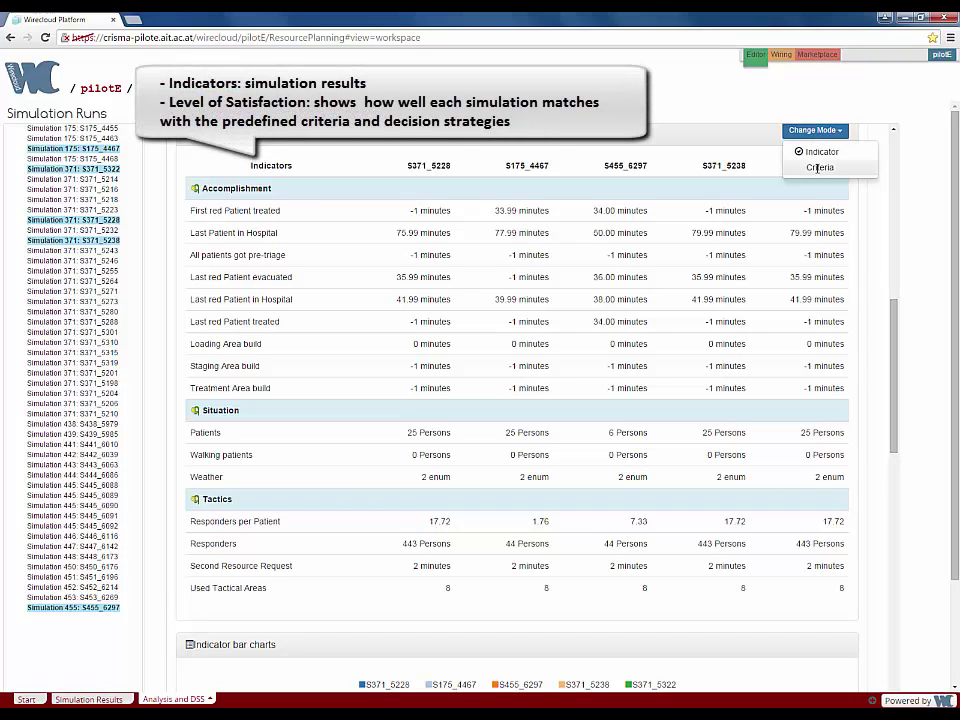
pyautogui.click(817, 168)
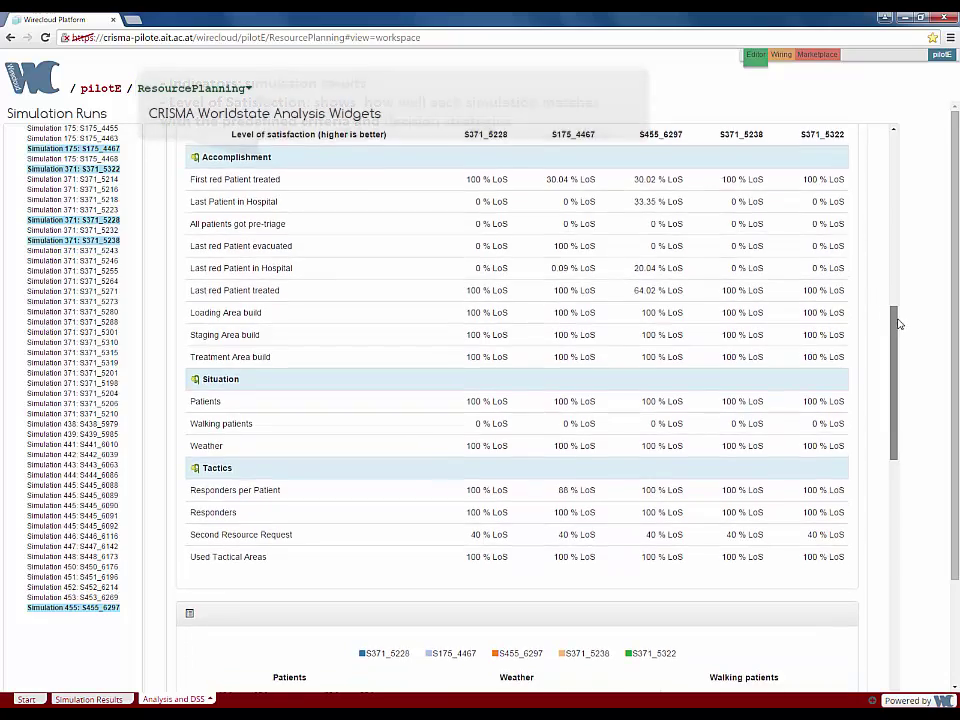
# Plot Last Patient in Hospital against Responders per Patient in the worldstate relation analysis chart, and review the criteria radar chart comparison.
pyautogui.moveTo(896, 317); pyautogui.dragTo(907, 443)
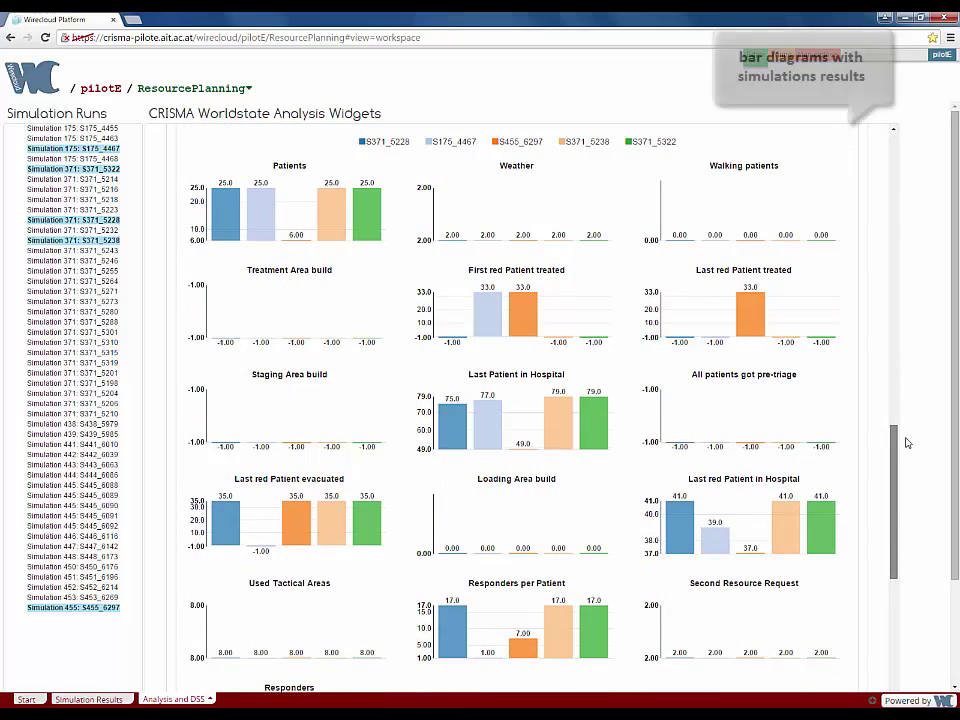
pyautogui.moveTo(907, 443); pyautogui.dragTo(904, 594)
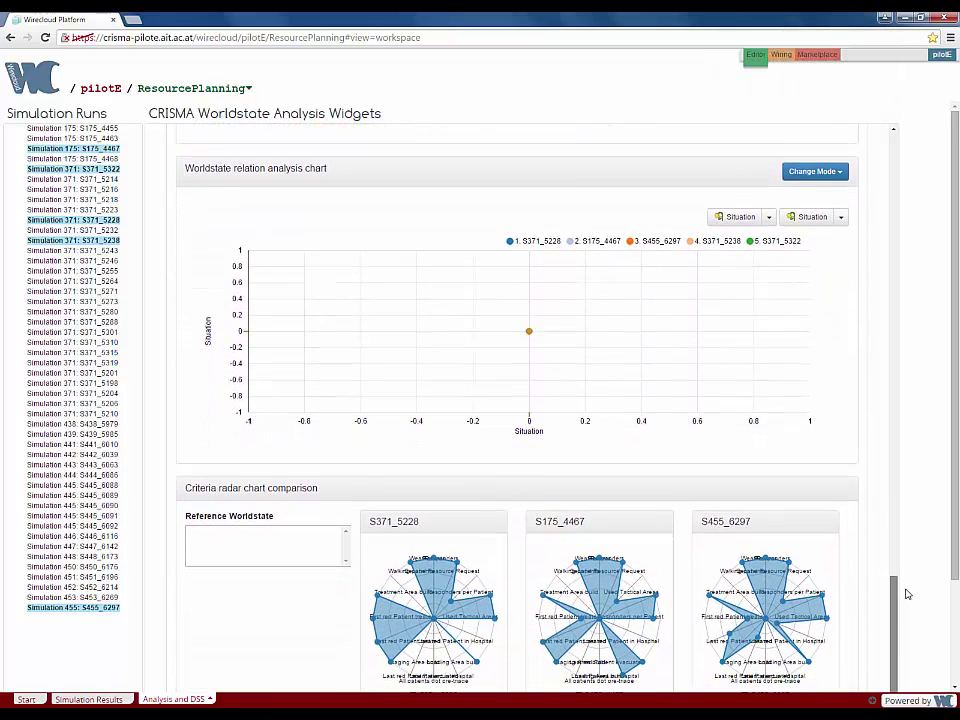
pyautogui.click(768, 222)
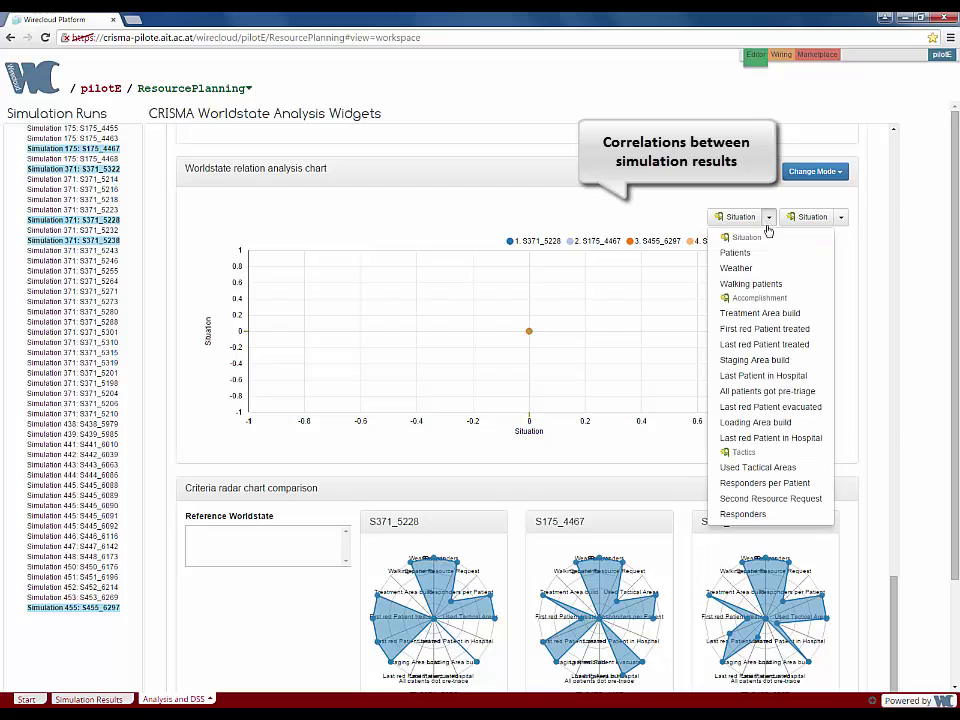
pyautogui.click(764, 375)
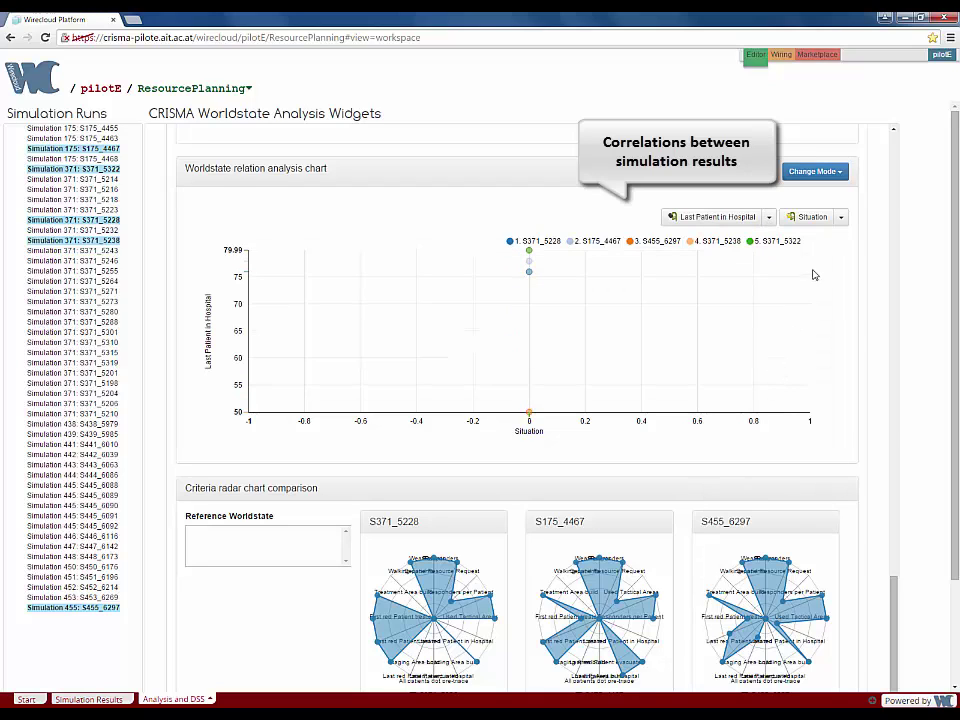
pyautogui.click(841, 222)
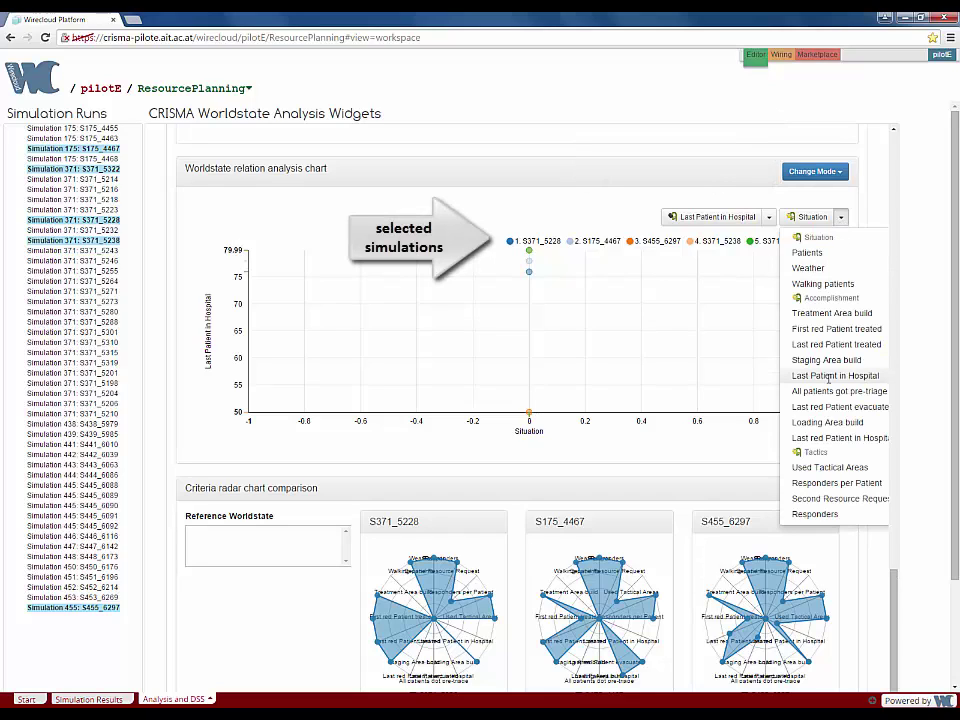
pyautogui.click(827, 483)
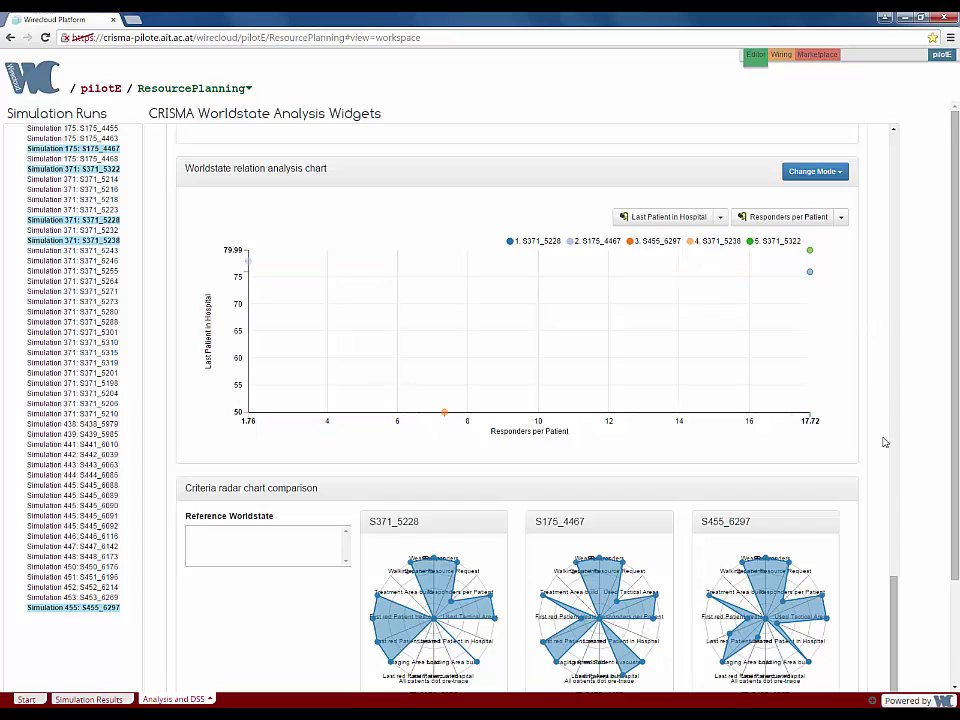
pyautogui.moveTo(898, 604); pyautogui.dragTo(894, 657)
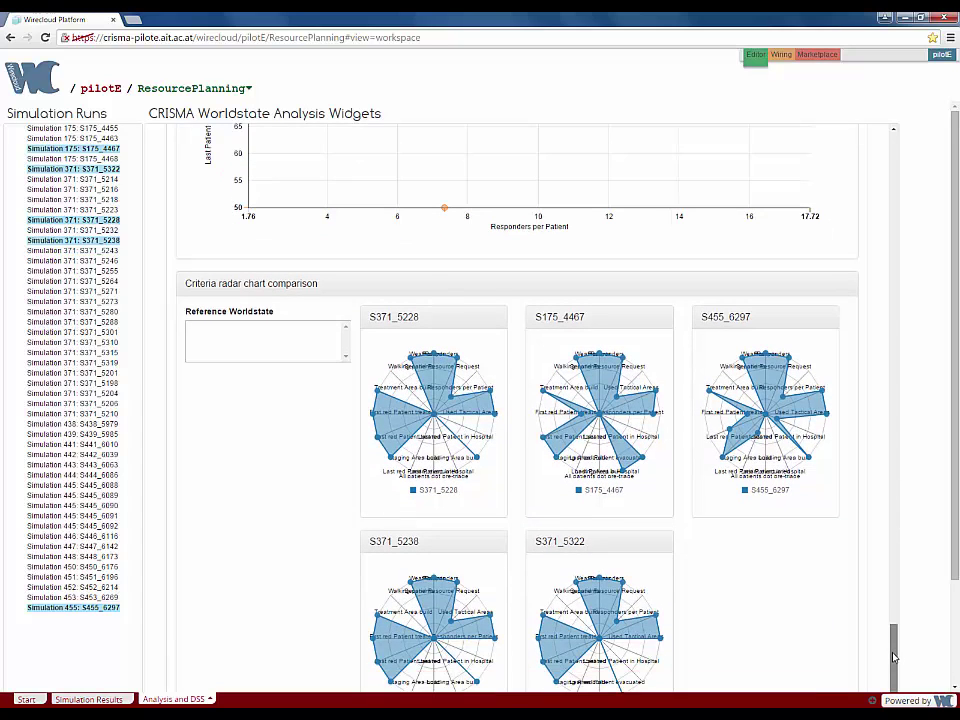
pyautogui.scroll(-2, 911, 669)
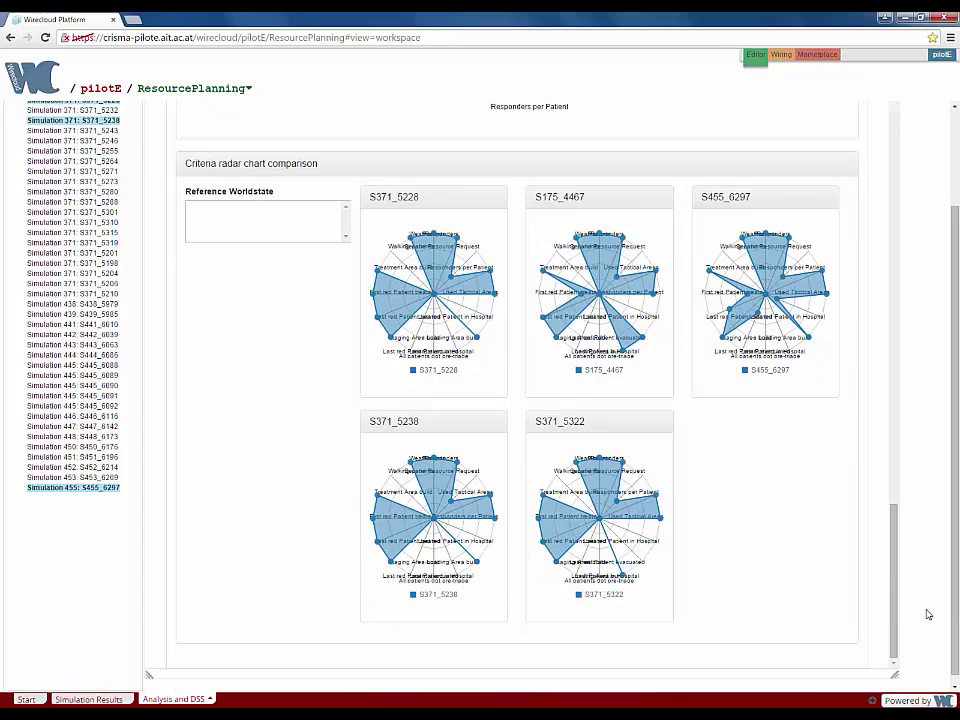